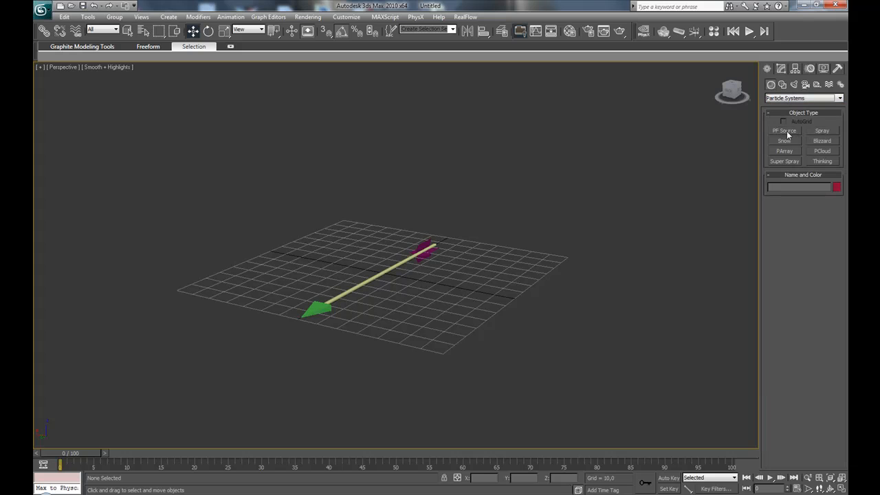
Step: Create a PF Source particle emitter beside the grid, with a rectangular icon about 40 long and 20 wide
drag(688, 311, 718, 354)
middle_drag(634, 352, 418, 331)
scroll(419, 331, down, 3)
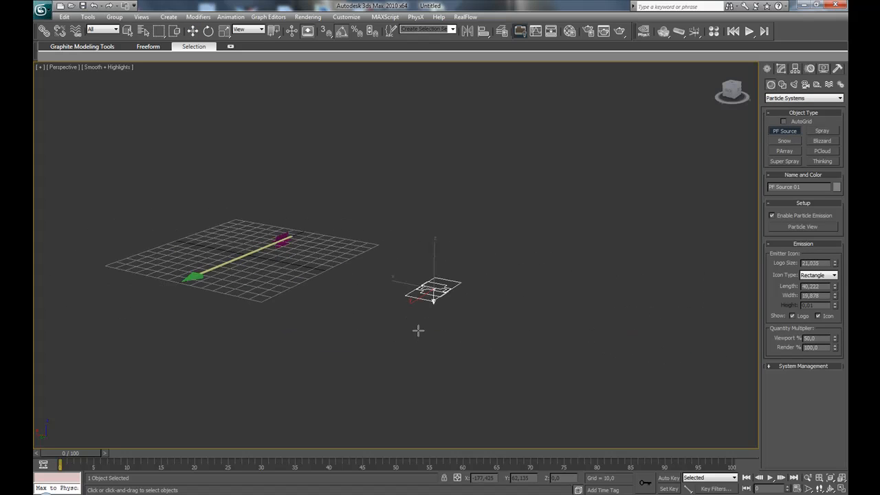
scroll(461, 340, up, 2)
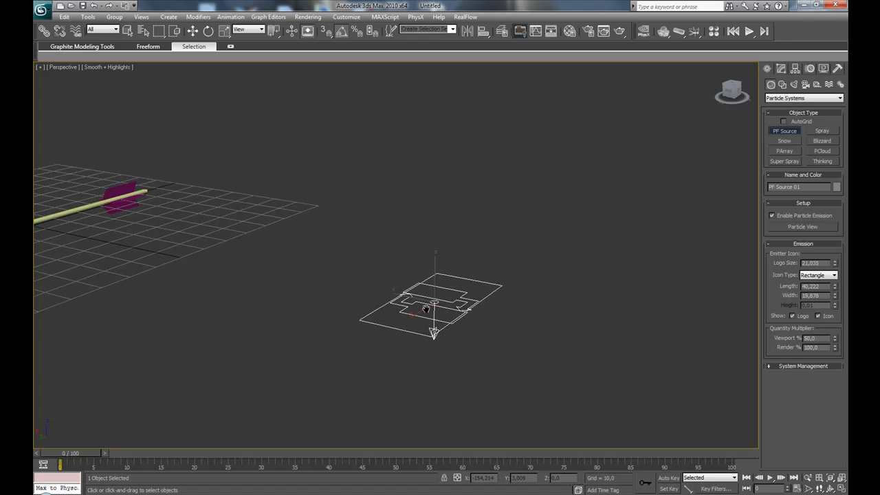
scroll(427, 309, down, 2)
drag(71, 452, 76, 489)
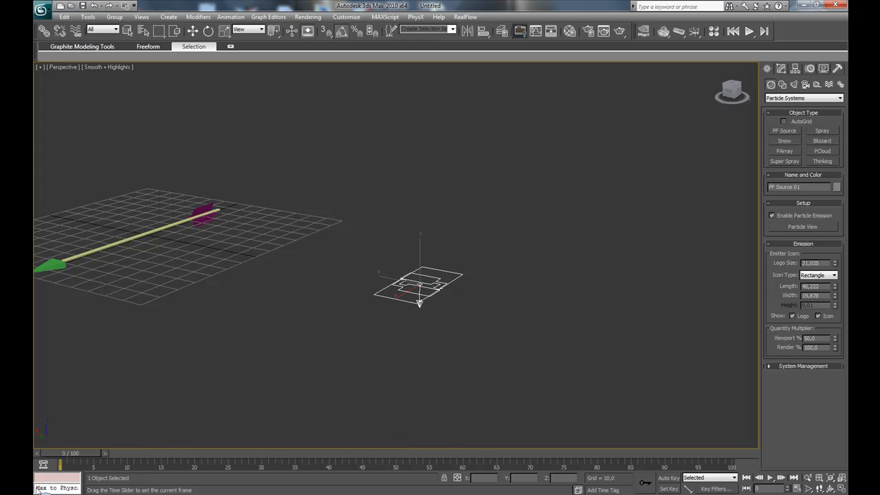
Step: Rotate the PF Source emitter about -135° around the Y axis so it fires diagonally upward over the grid
key(e)
drag(432, 257, 461, 333)
alt+middle_drag(460, 334, 346, 315)
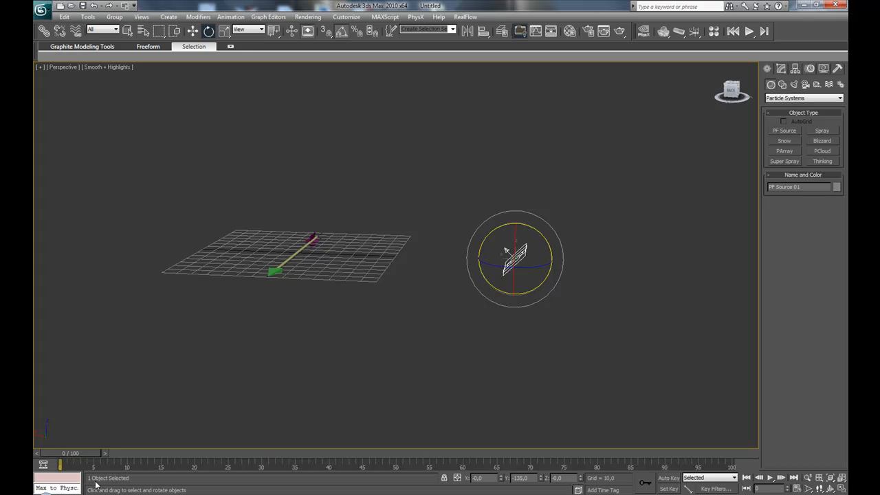
drag(74, 452, 54, 467)
Step: Move the emitter farther from the grid to about X -446 and scrub to frame 37 to check its particle stream
key(w)
scroll(502, 351, down, 4)
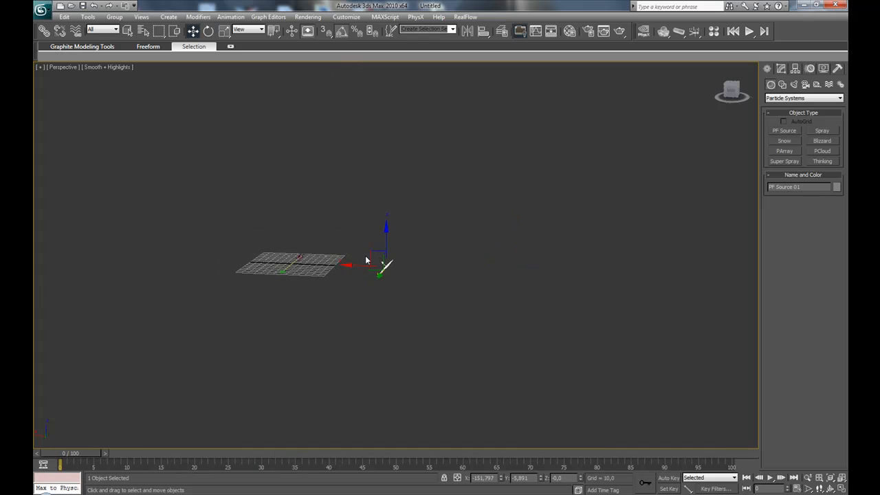
drag(367, 260, 560, 256)
drag(75, 454, 315, 441)
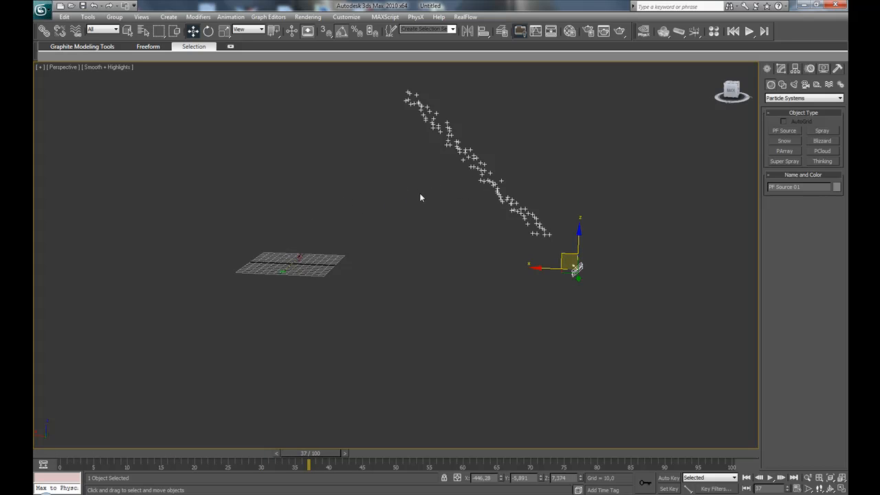
alt+middle_drag(408, 266, 431, 267)
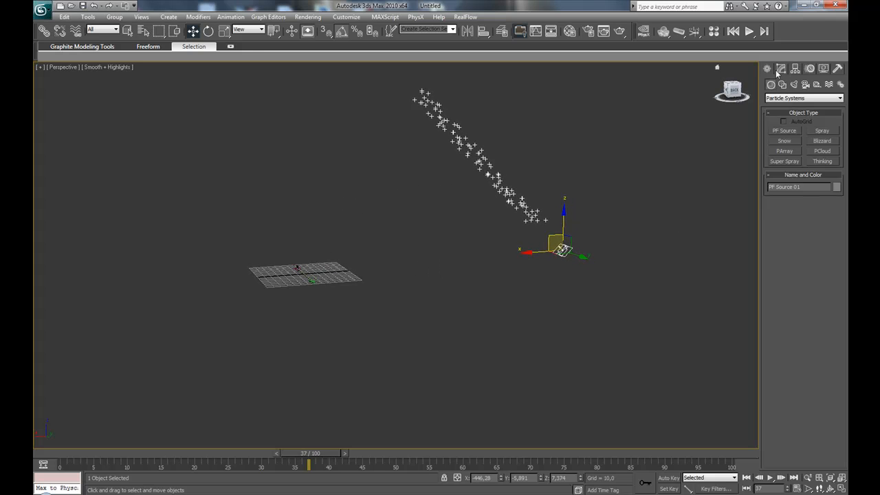
Step: Create a Gravity space warp between the grid and the emitter, with an icon size of about 12
click(829, 85)
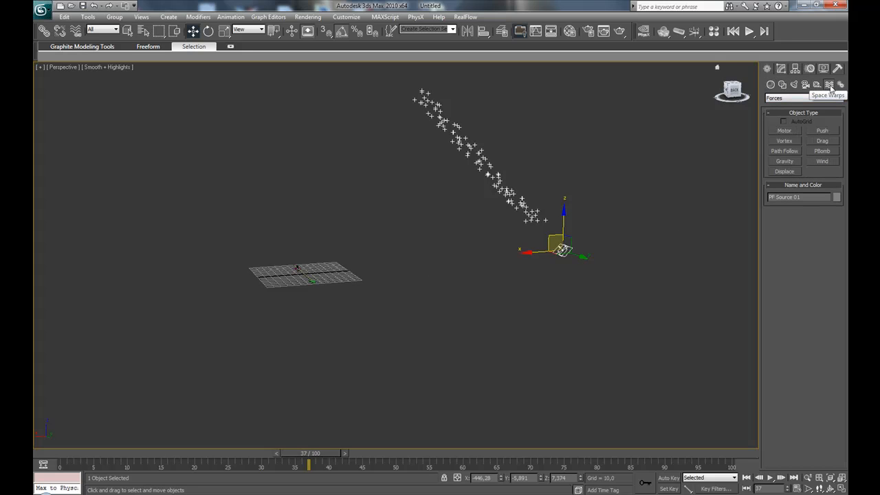
click(803, 98)
click(803, 100)
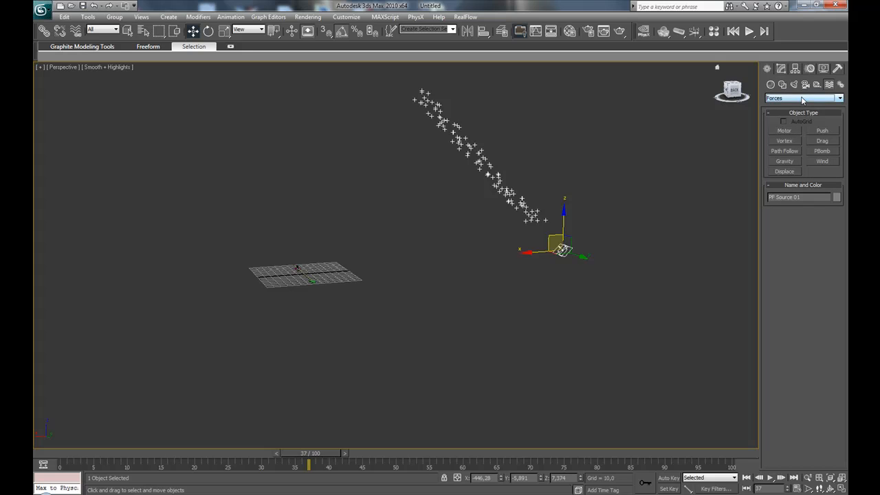
click(785, 161)
drag(443, 303, 446, 309)
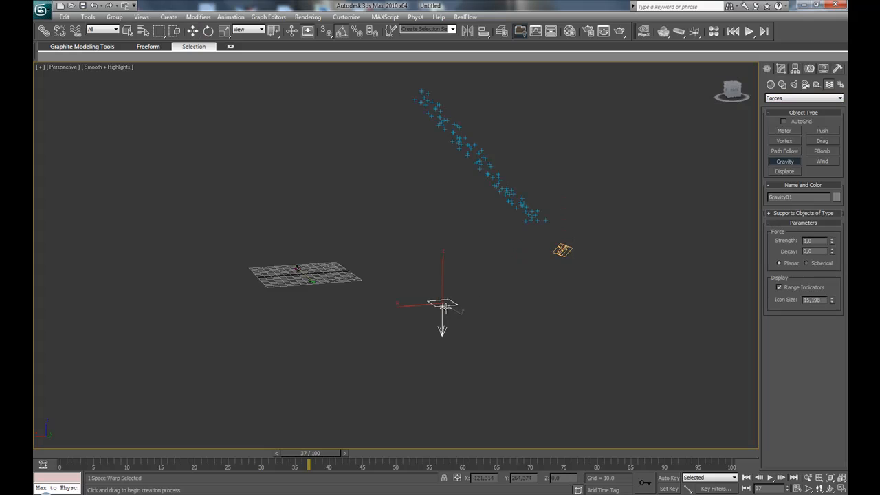
right_click(486, 275)
key(w)
middle_drag(446, 318, 434, 304)
scroll(465, 330, up, 6)
alt+middle_drag(466, 355, 487, 359)
middle_drag(370, 311, 414, 330)
middle_drag(304, 275, 317, 289)
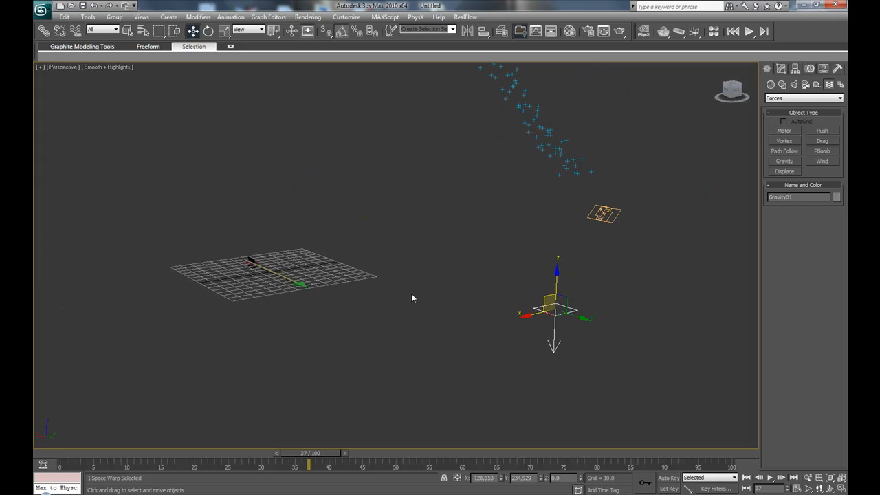
Step: Look at the Gravity warp's parameters, and select the PF Source emitter
click(781, 70)
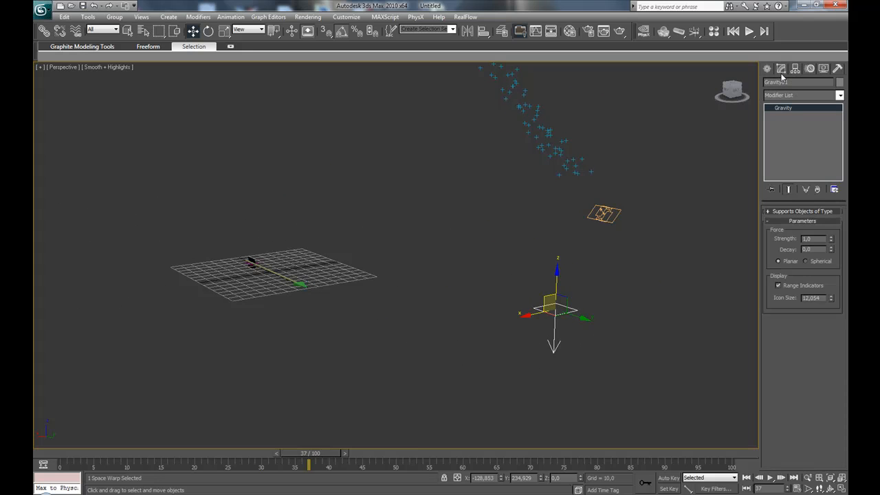
click(791, 221)
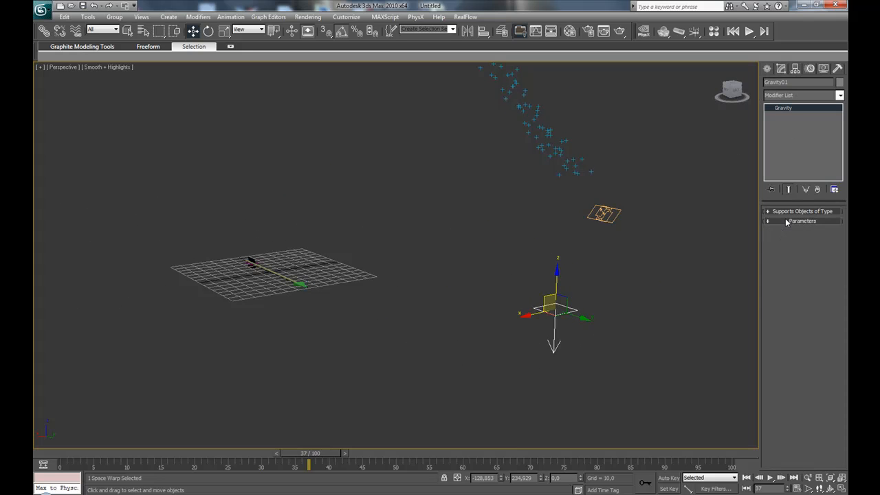
click(633, 341)
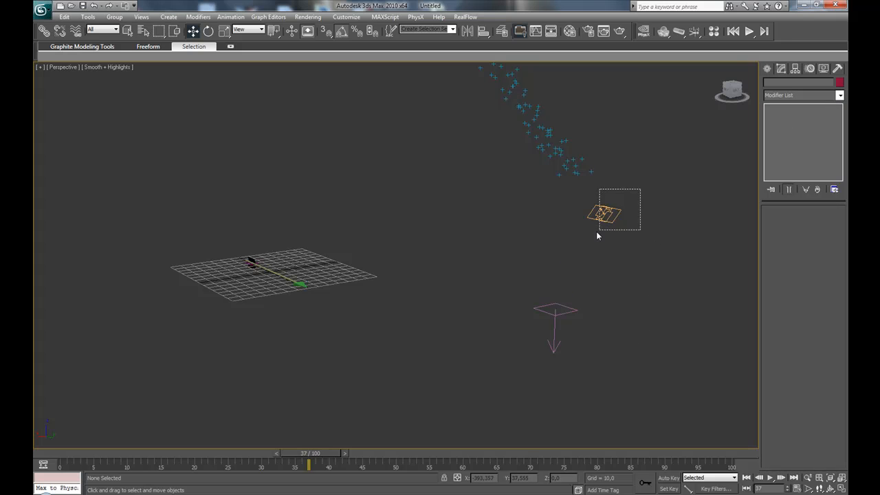
drag(597, 232, 597, 237)
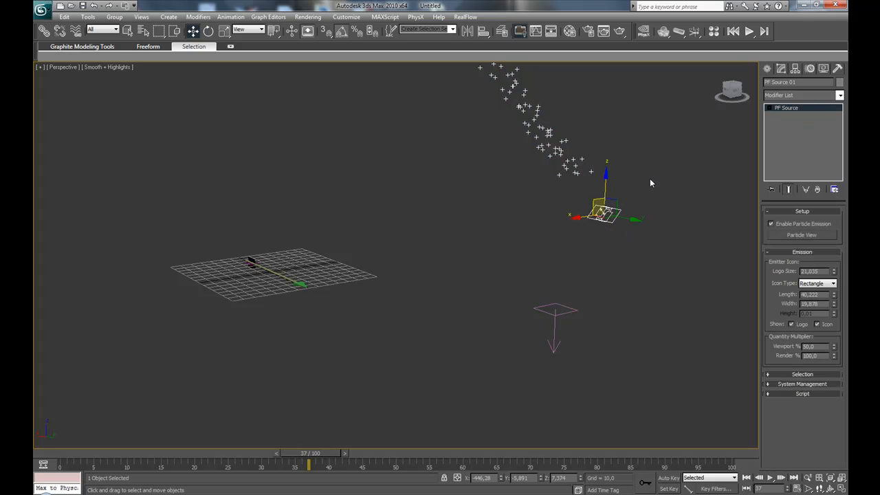
Step: Create a Deflector space warp surrounding the grid, about 289 wide and 335 long, and scrub the animation
click(768, 69)
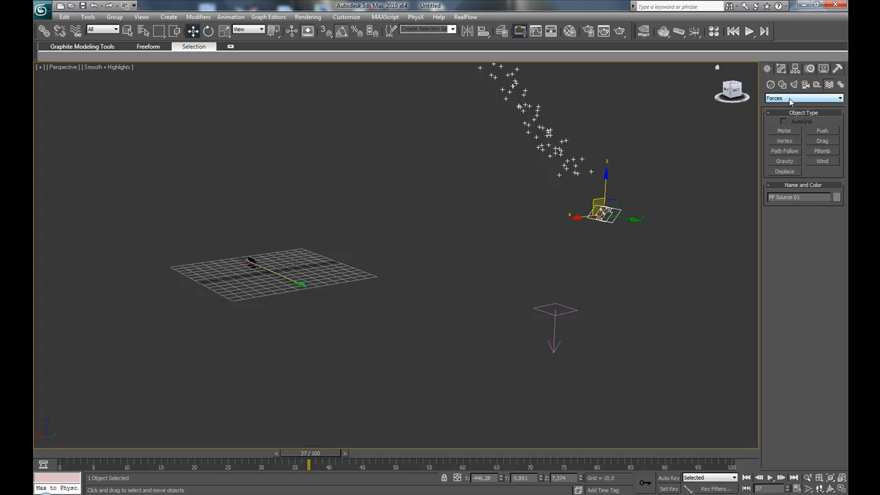
click(805, 99)
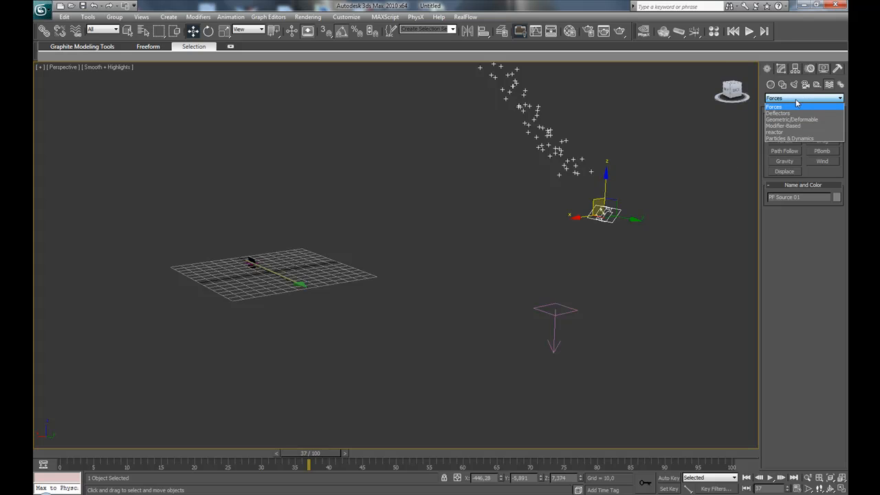
click(781, 113)
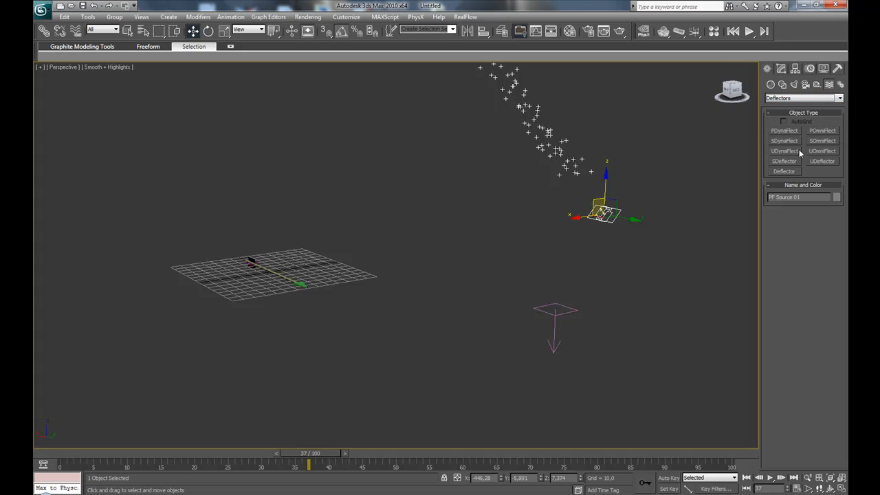
click(788, 176)
drag(316, 227, 185, 353)
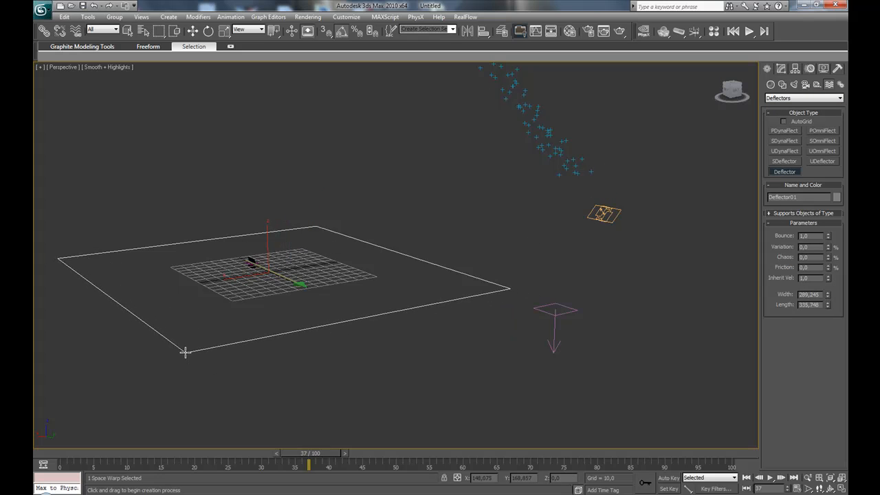
alt+middle_drag(262, 326, 253, 330)
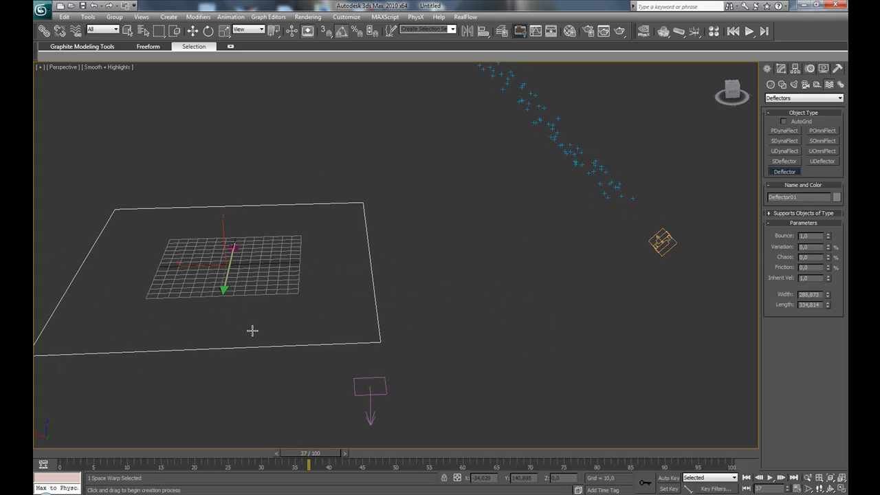
scroll(254, 331, down, 3)
drag(308, 454, 114, 454)
key(/)
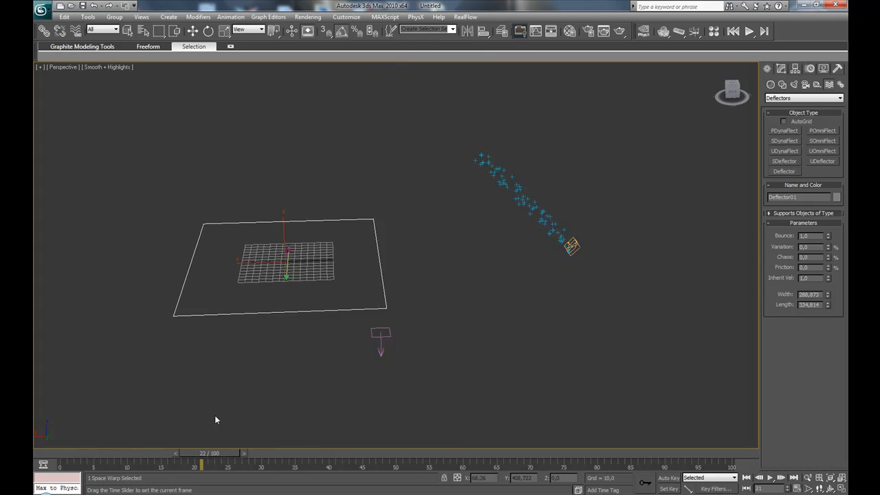
Step: Move the Arrow group off the grid and out of the deflector area, and clear the selection
key(w)
alt+middle_drag(306, 379, 268, 366)
click(315, 277)
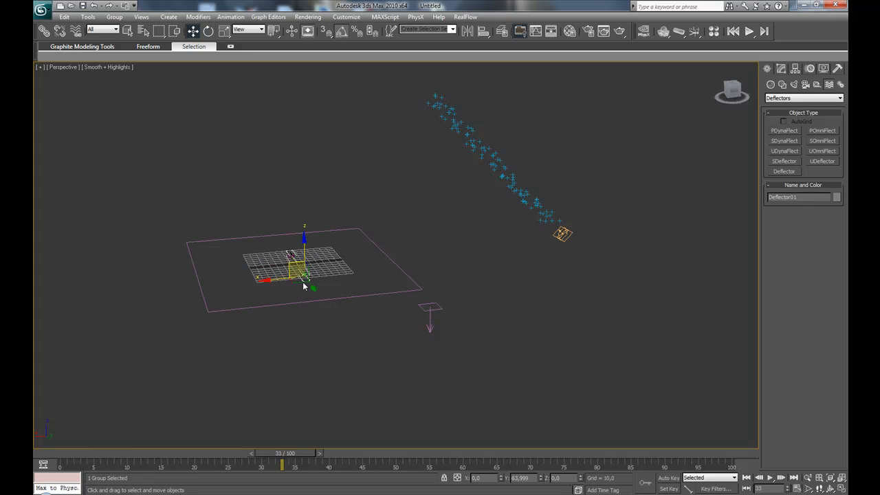
drag(274, 281, 423, 413)
alt+middle_drag(331, 383, 406, 273)
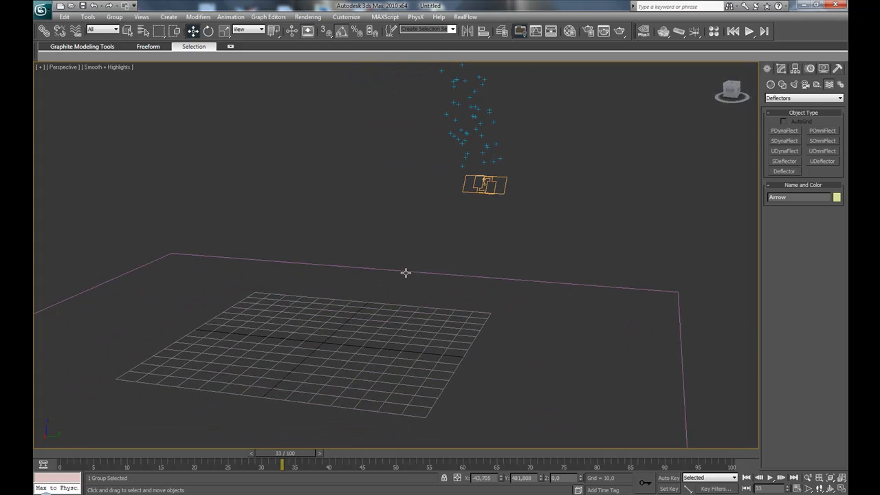
drag(534, 99, 429, 149)
click(615, 157)
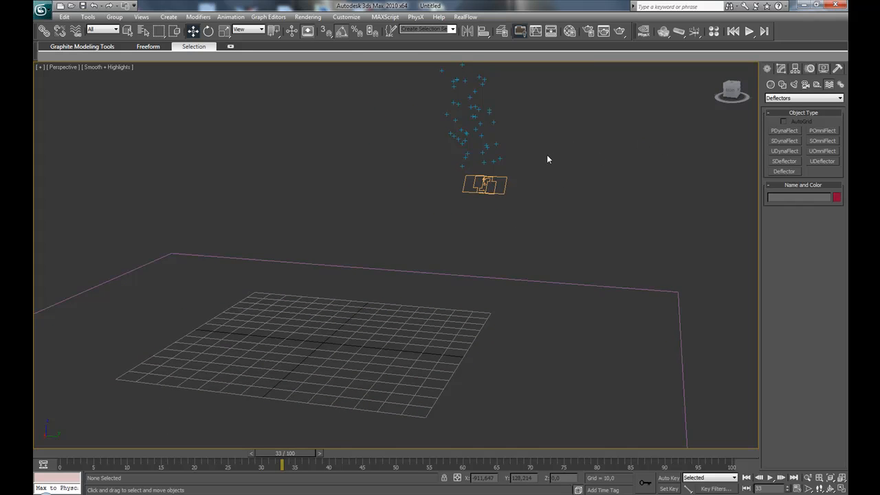
Step: Open Particle View and set the Birth operator's Emit Stop to 1
key(6)
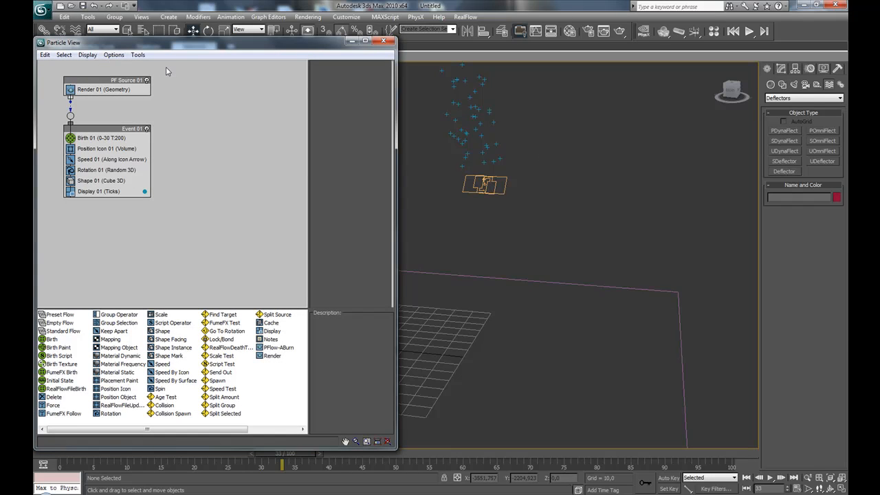
drag(184, 47, 197, 40)
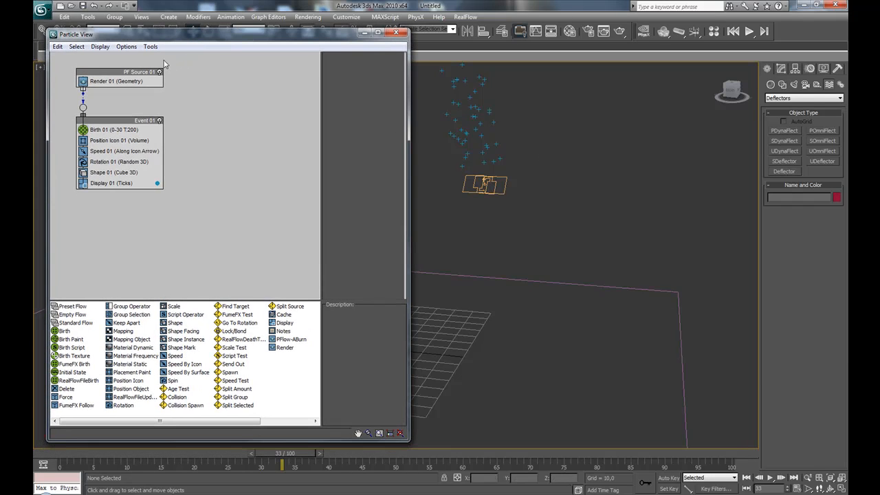
click(111, 131)
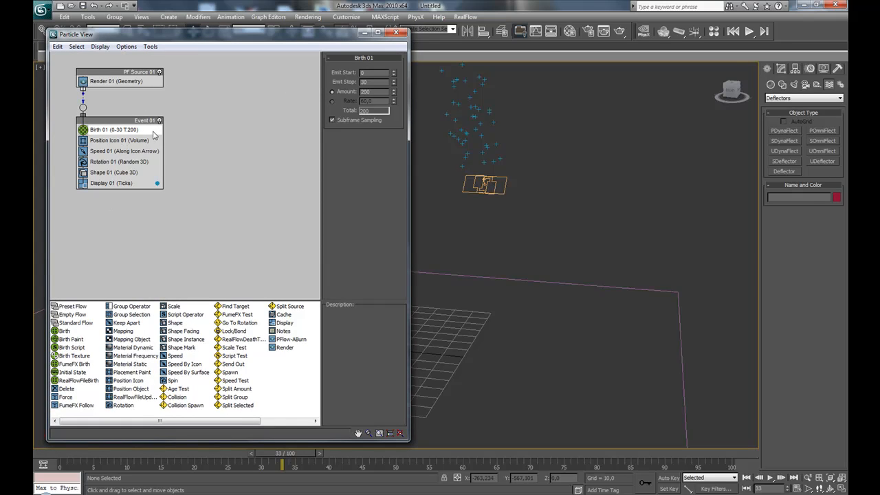
drag(396, 83, 395, 83)
middle_drag(533, 206, 570, 200)
scroll(570, 200, down, 3)
middle_drag(445, 159, 492, 165)
Step: Set the Birth operator's Amount to 5 and scrub back to frame 9 to check the emission
click(382, 93)
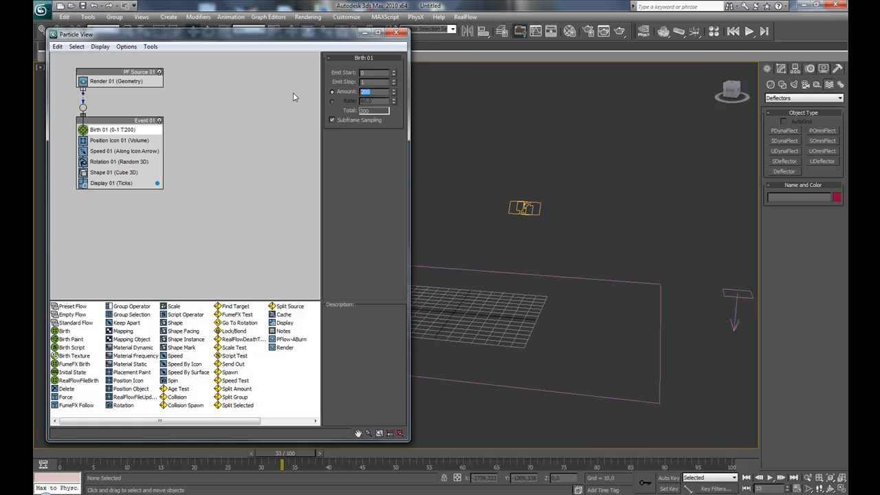
text(5)
key(Return)
drag(270, 460, 138, 465)
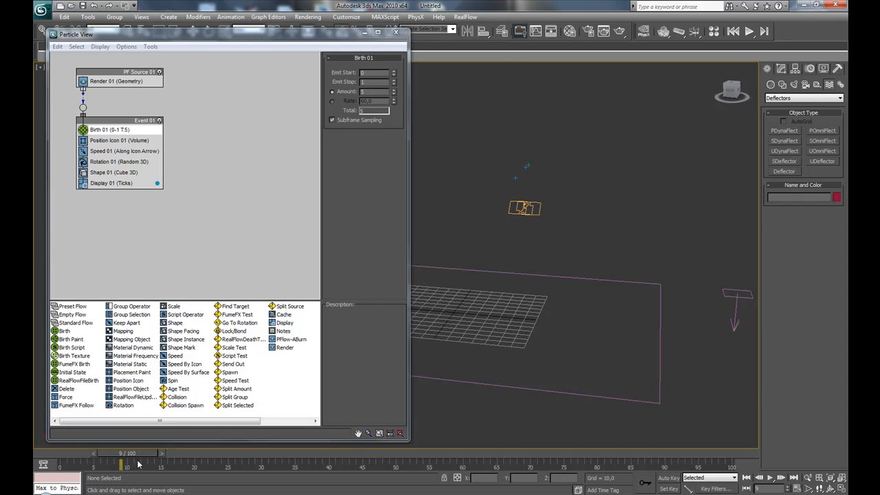
Step: Set the PF Source emitter's viewport quantity multiplier to 100%
click(116, 82)
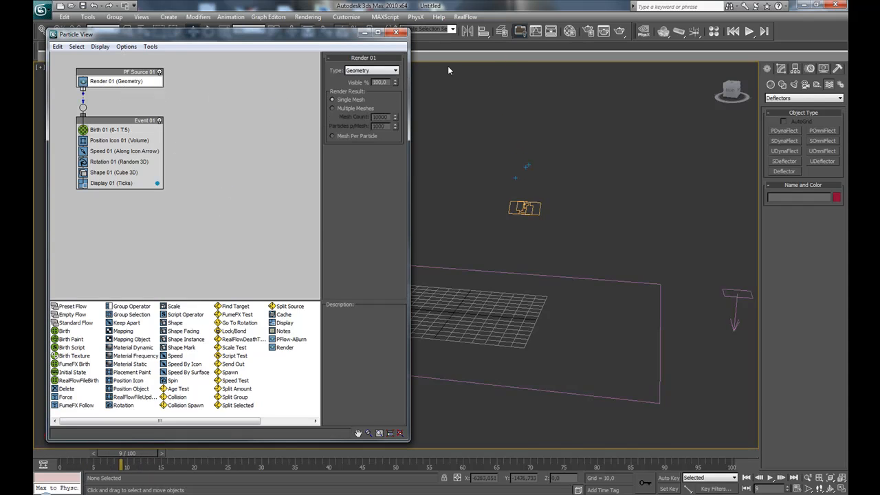
drag(577, 196, 538, 214)
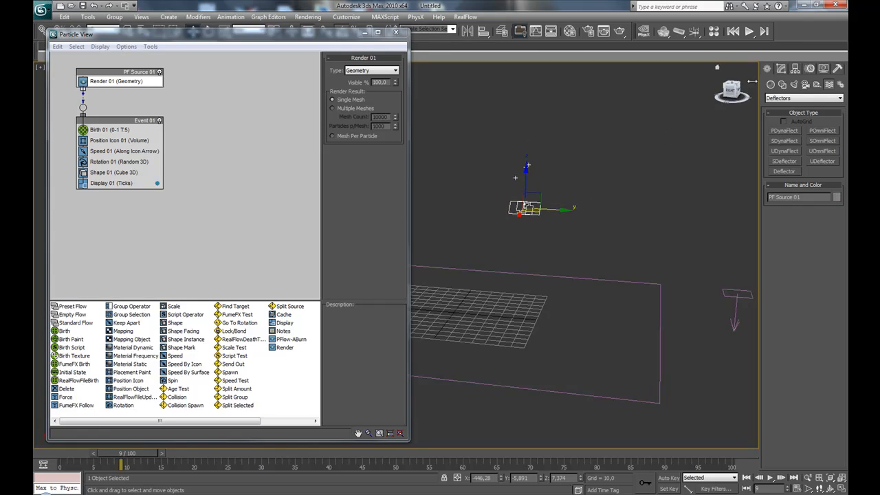
click(786, 70)
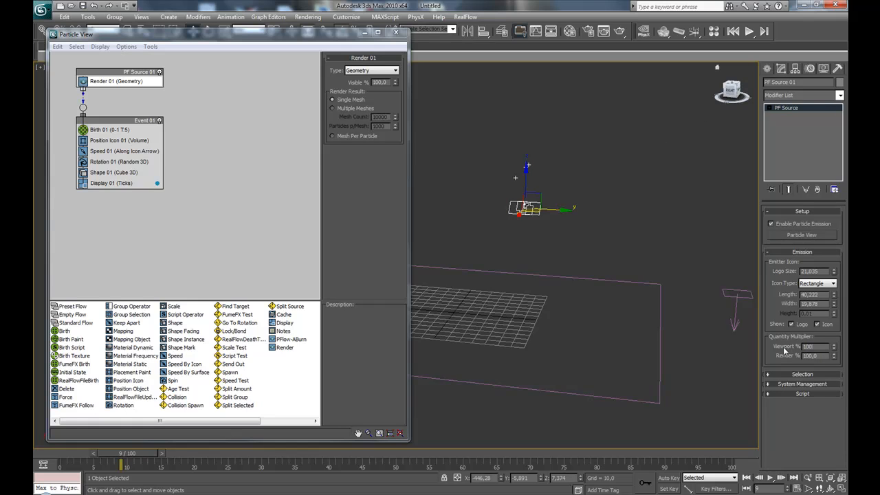
click(604, 244)
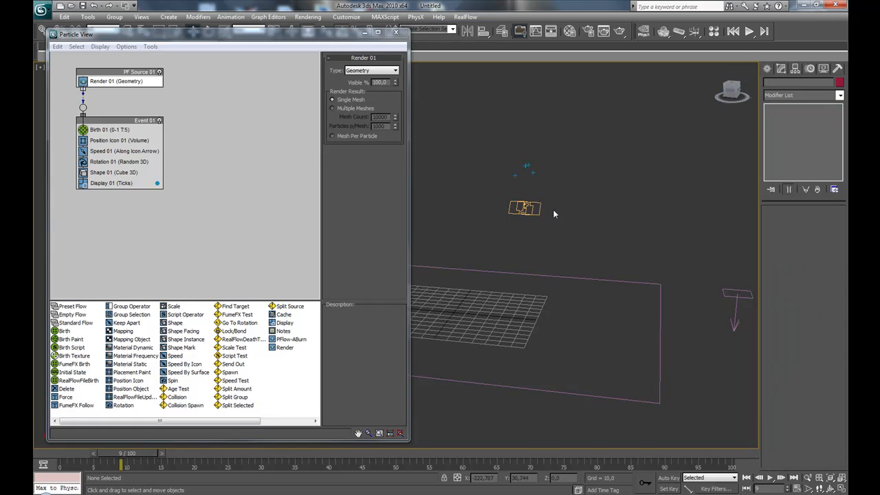
Step: Narrow the Particle View window to uncover more of the viewport, and scrub to frame 28 to check the particles' path
scroll(553, 210, up, 3)
mouse_move(139, 457)
mouse_down()
mouse_move(196, 459)
mouse_move(127, 464)
mouse_move(152, 459)
mouse_up()
middle_drag(523, 356, 541, 358)
scroll(523, 326, down, 2)
scroll(524, 339, up, 2)
scroll(551, 348, down, 5)
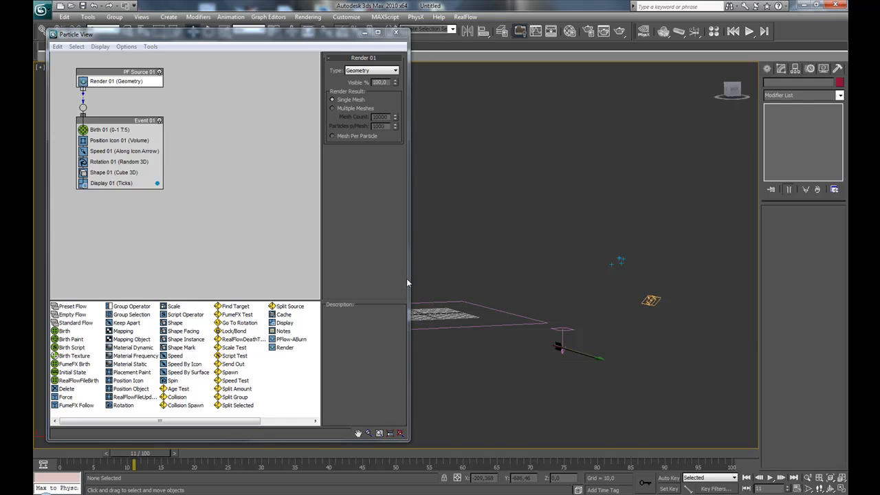
drag(408, 281, 309, 279)
middle_drag(378, 278, 451, 296)
scroll(433, 323, up, 2)
drag(144, 454, 253, 454)
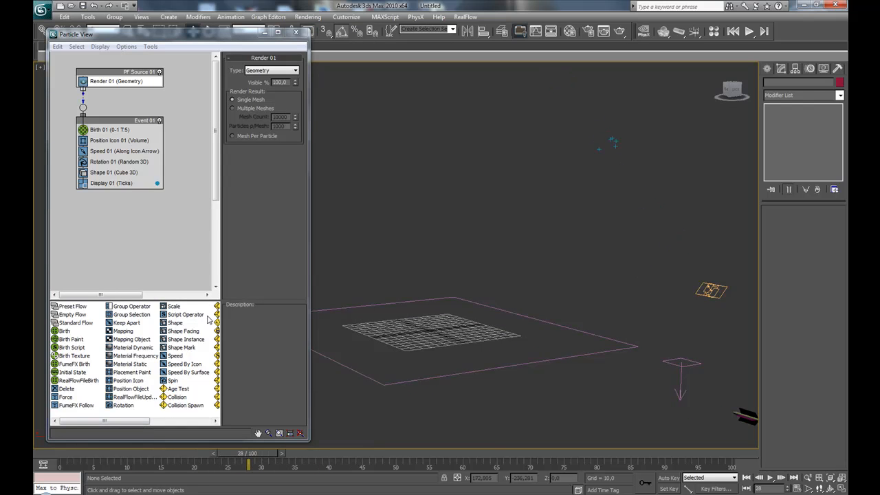
Step: Add a Force operator below Position Icon in Event 01, assign the gravity space warp, and scrub to frame 14 to check the fall
drag(65, 397, 122, 150)
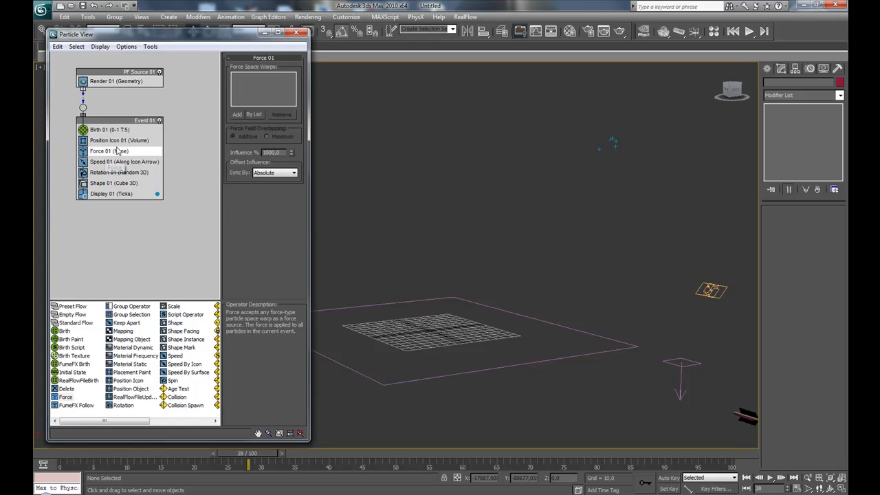
click(238, 114)
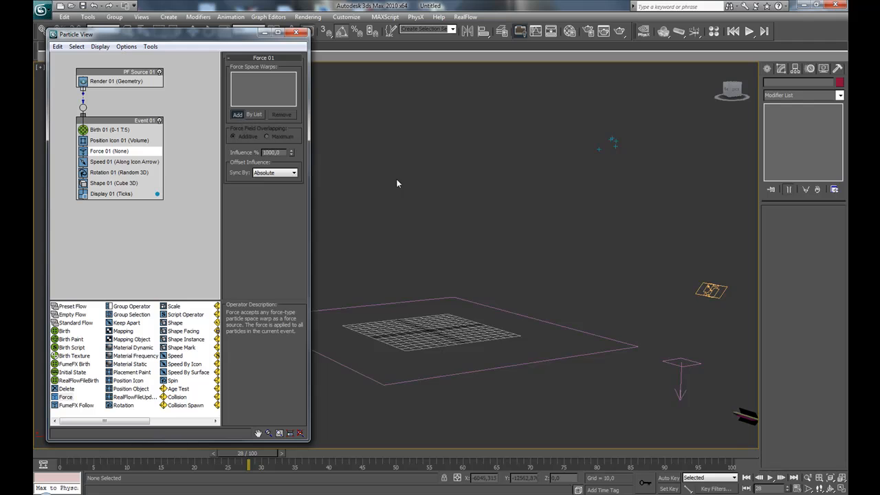
click(687, 367)
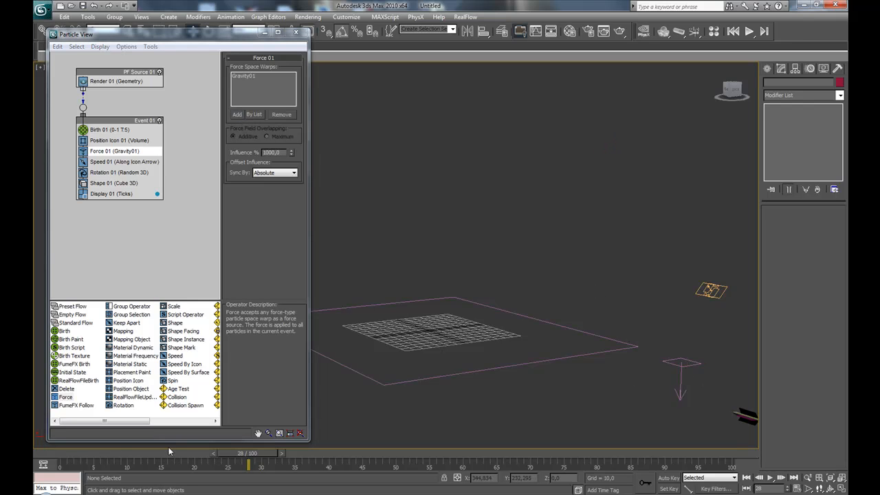
drag(239, 459, 96, 447)
drag(153, 445, 166, 469)
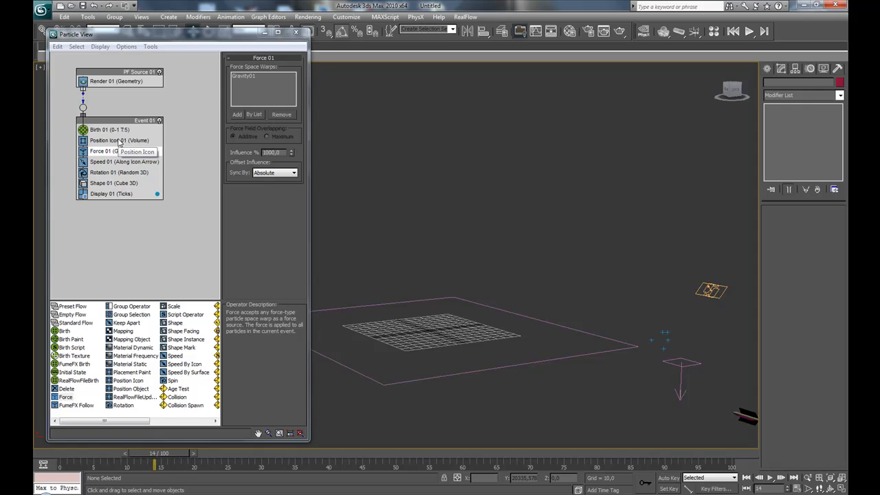
Step: Raise the Speed operator's speed to about 786.8, scrubbing to frame 24 to check how far the particles fly
click(122, 162)
drag(297, 73, 297, 31)
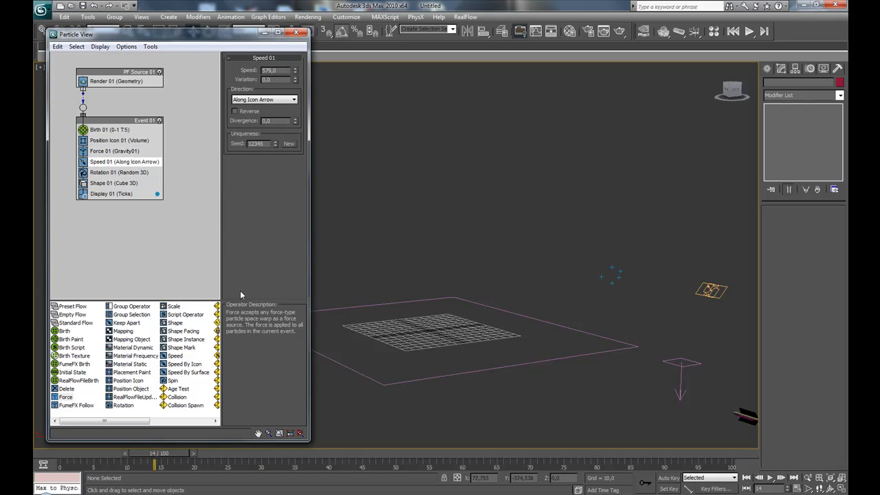
mouse_move(525, 311)
alt+middle_down()
mouse_move(503, 310)
mouse_move(526, 307)
alt+middle_up()
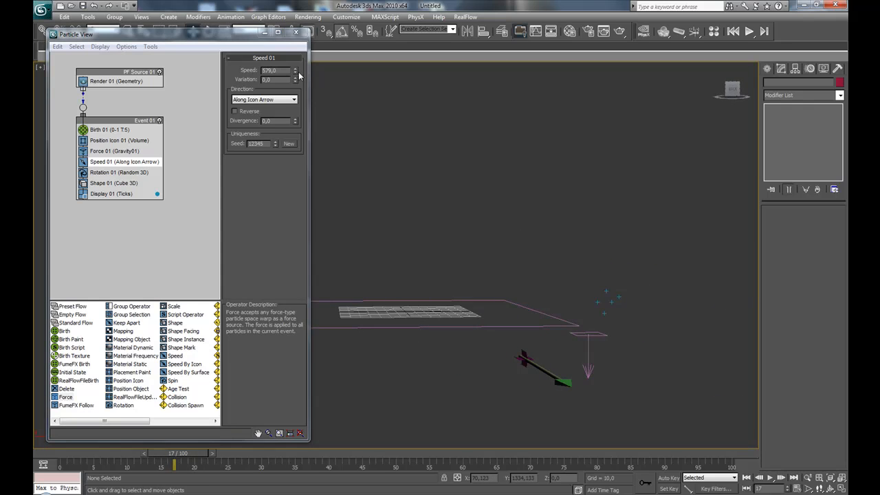
drag(296, 72, 295, 63)
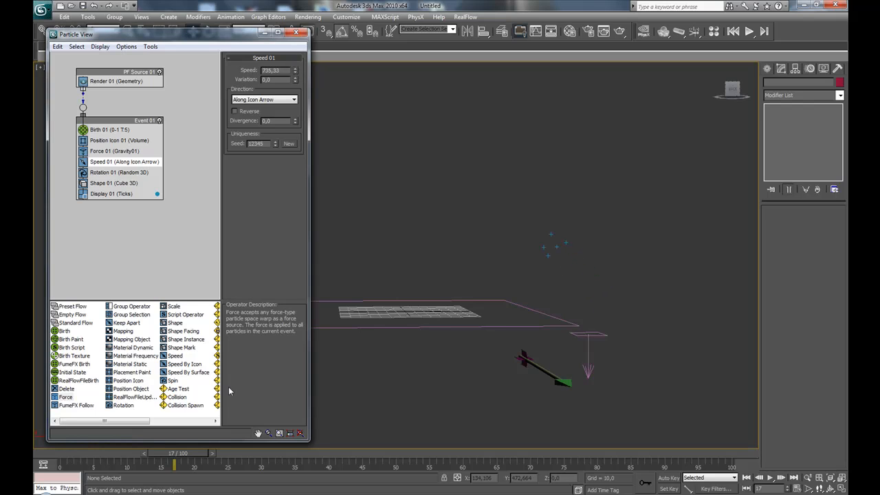
drag(196, 453, 227, 454)
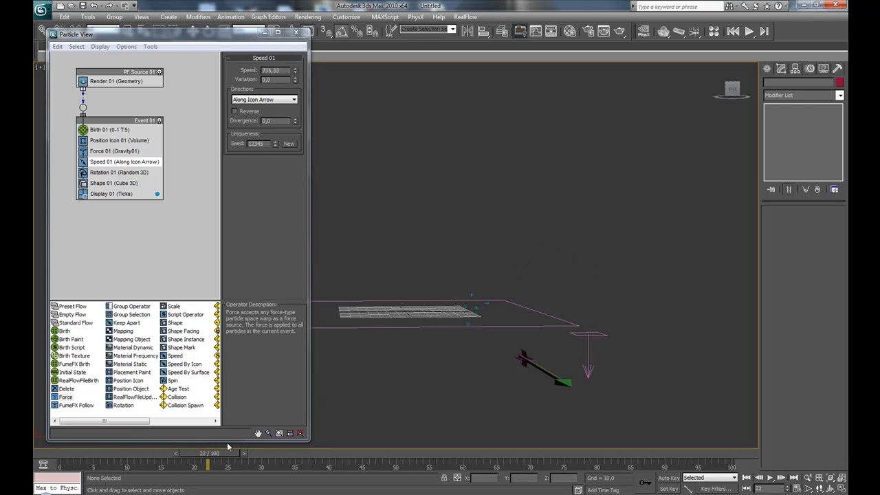
drag(297, 71, 299, 78)
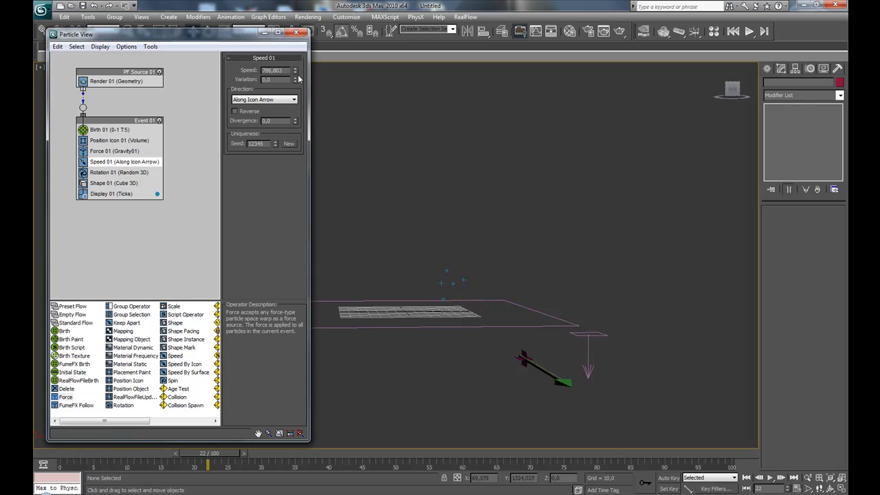
drag(229, 455, 242, 460)
alt+middle_drag(504, 268, 539, 314)
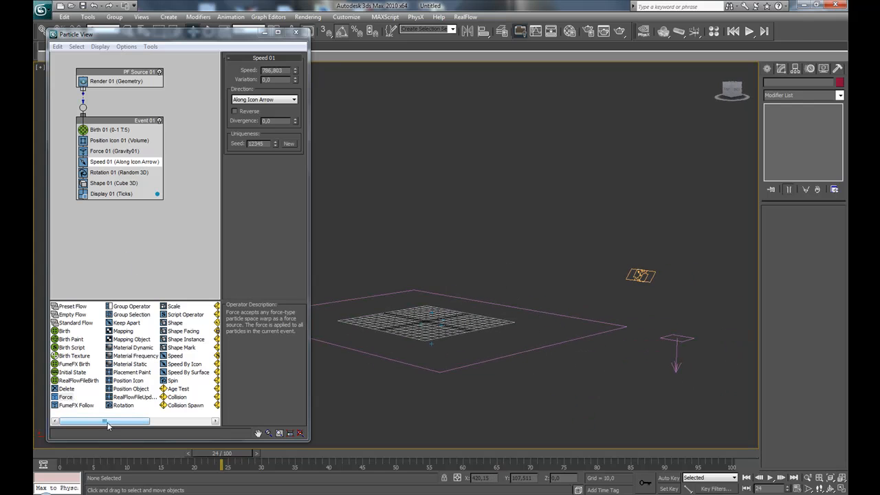
Step: Replace Event 01's Shape operator with a Shape Instance operator that uses the Arrow object as particle geometry
drag(119, 421, 151, 423)
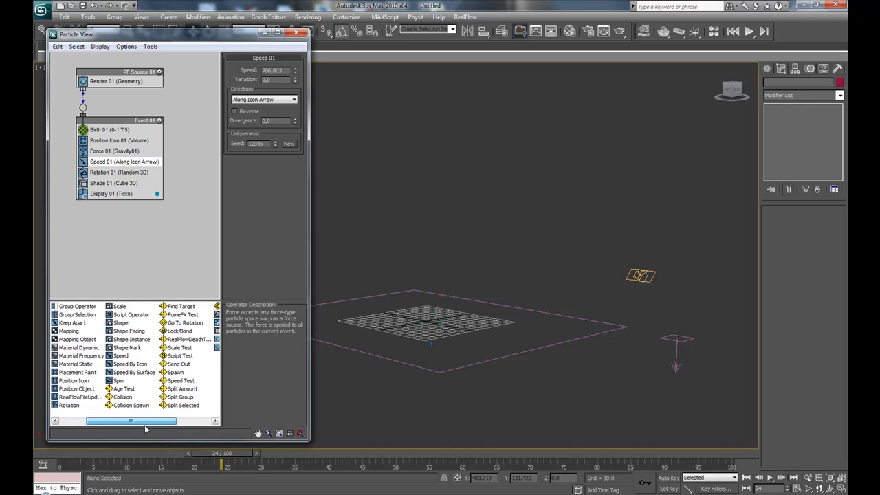
click(118, 340)
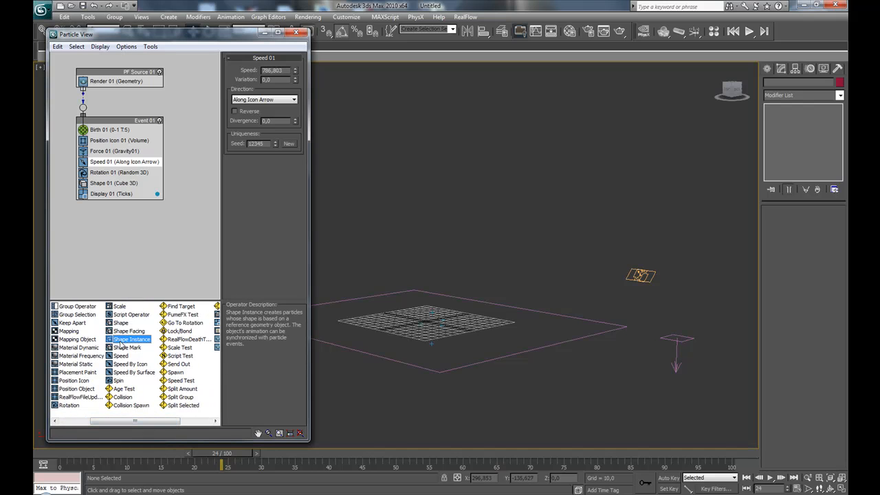
drag(119, 343, 115, 190)
click(115, 185)
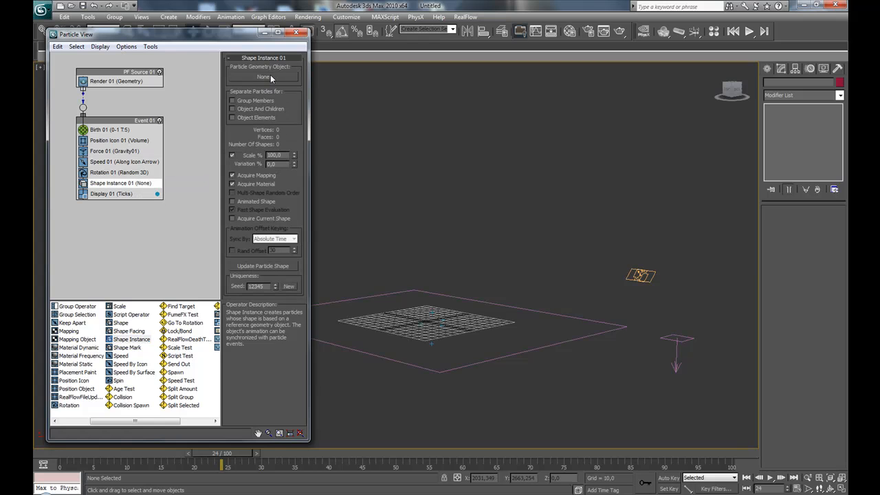
click(269, 76)
middle_drag(675, 353, 640, 377)
click(640, 373)
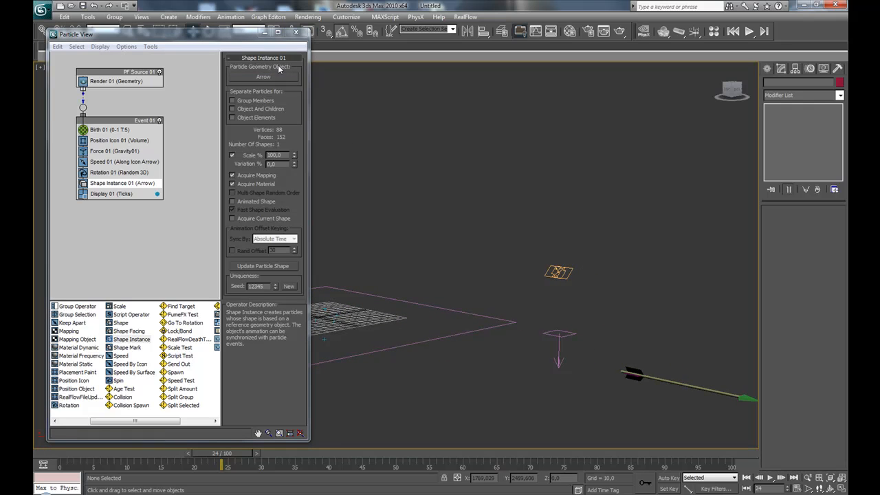
middle_drag(466, 340, 487, 341)
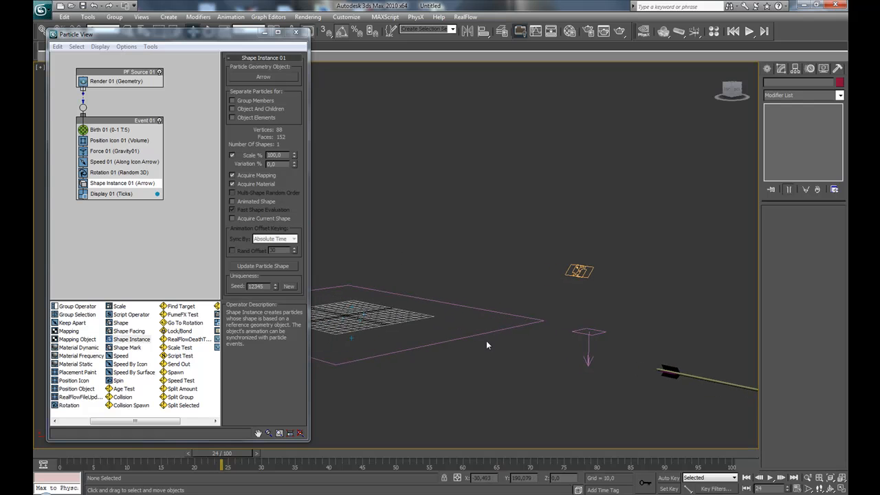
Step: Set the Display operator's type to Geometry and scrub back to frame 11 to inspect the arrows up close
click(134, 196)
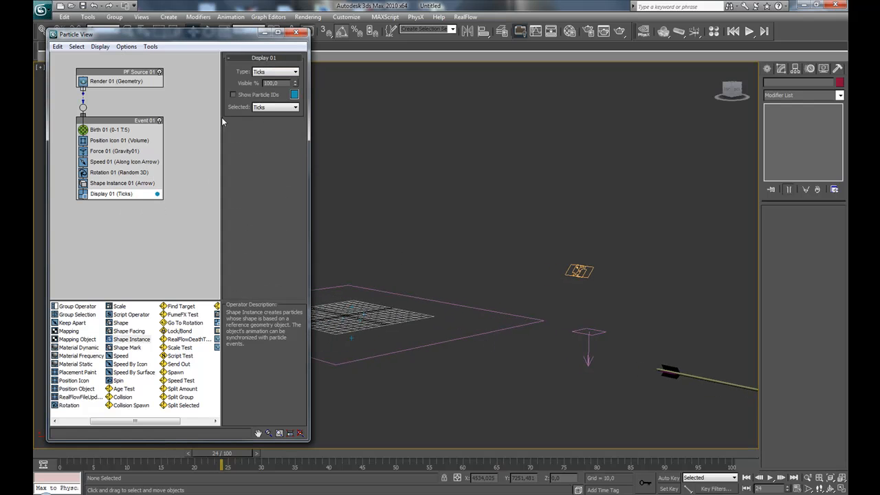
click(274, 72)
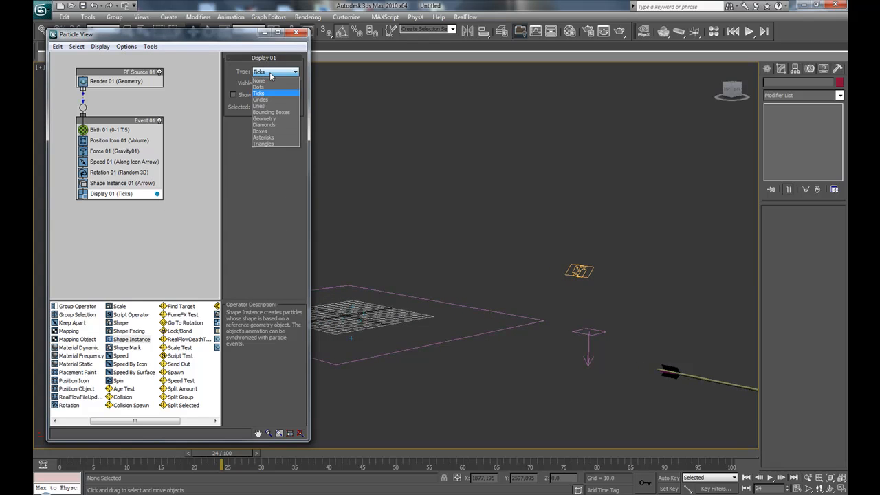
click(265, 118)
drag(220, 453, 133, 455)
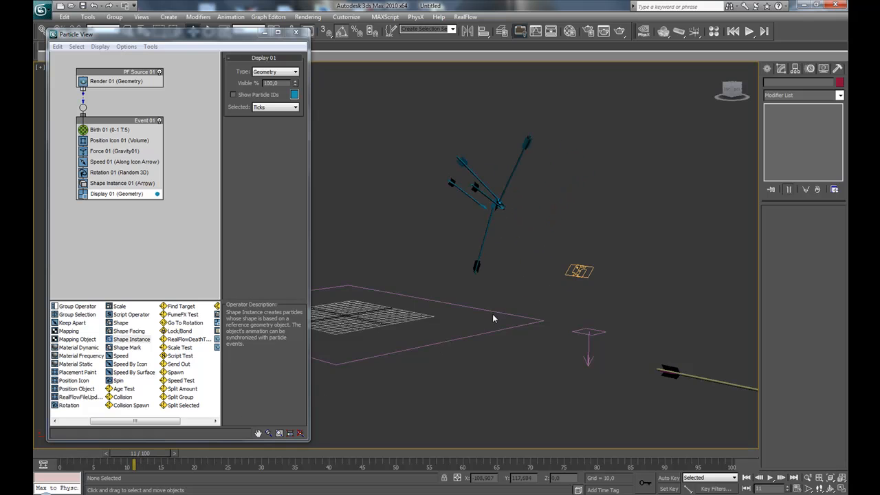
scroll(496, 302, up, 3)
alt+middle_drag(493, 291, 533, 293)
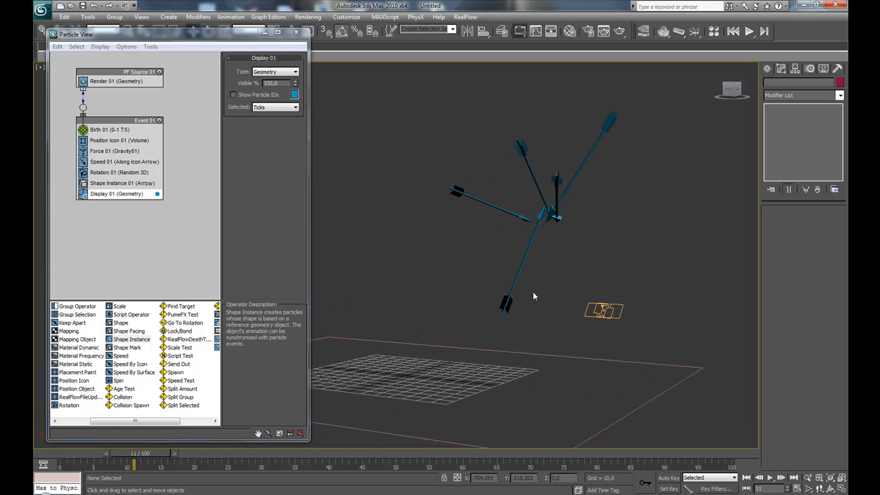
Step: Reduce the Shape Instance operator's scale to 40%
click(264, 96)
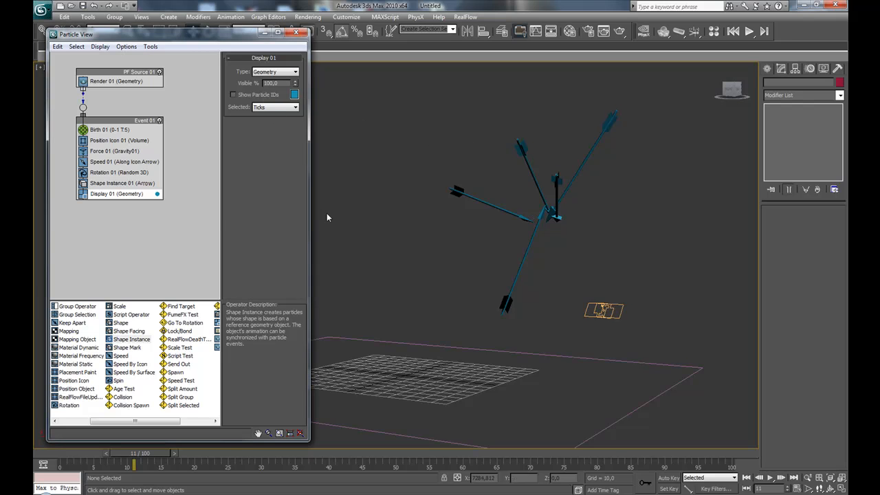
click(136, 183)
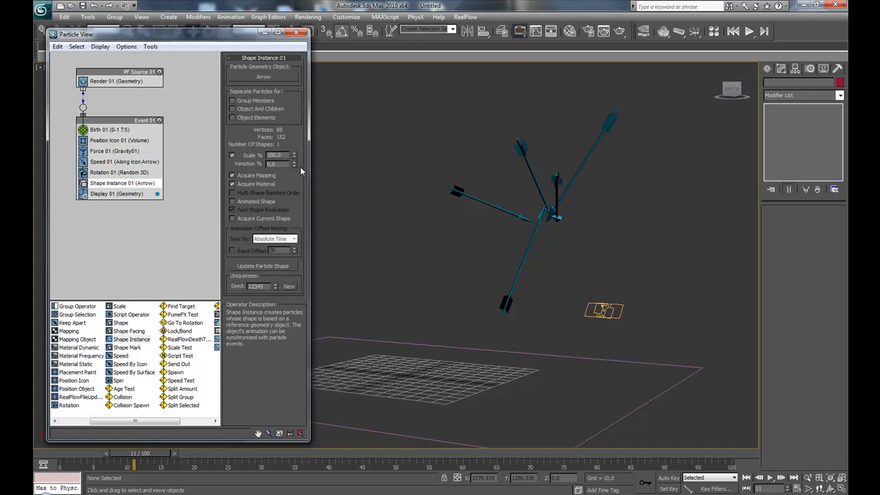
drag(295, 158, 295, 183)
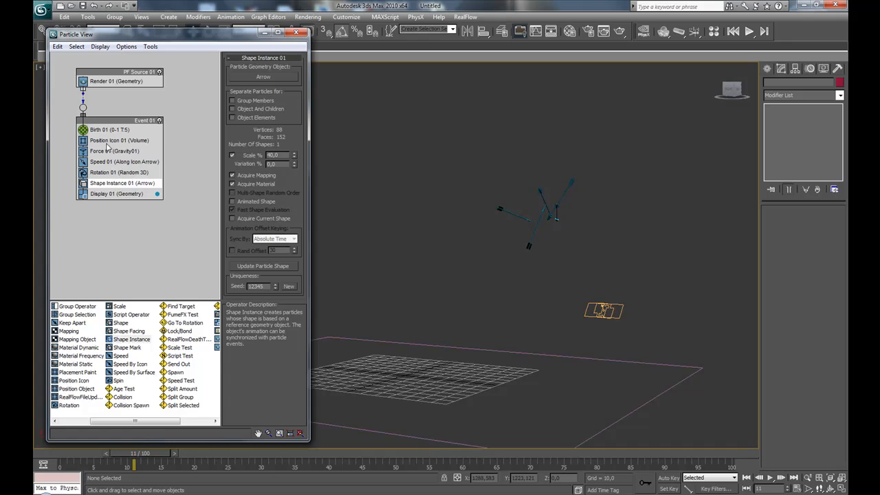
Step: Set the Rotation operator's orientation matrix to Speed Space Follow and scrub to frame 17 to check the arrows' heading
click(117, 172)
click(265, 78)
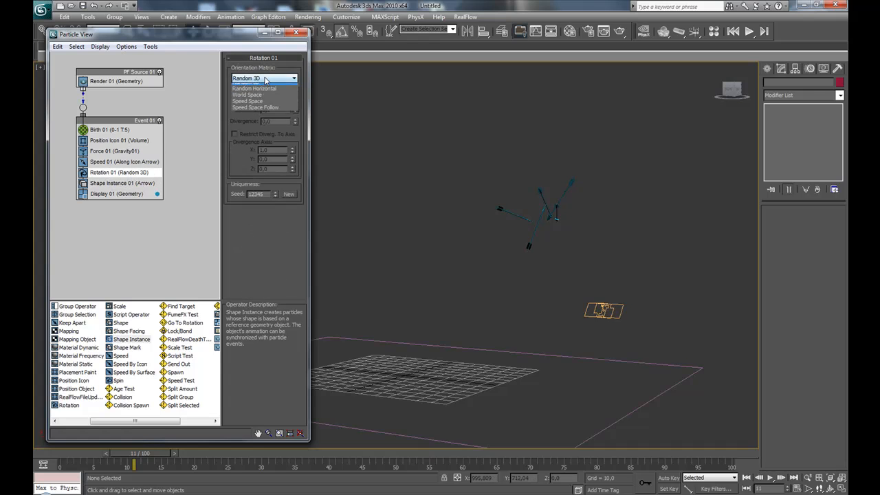
click(254, 111)
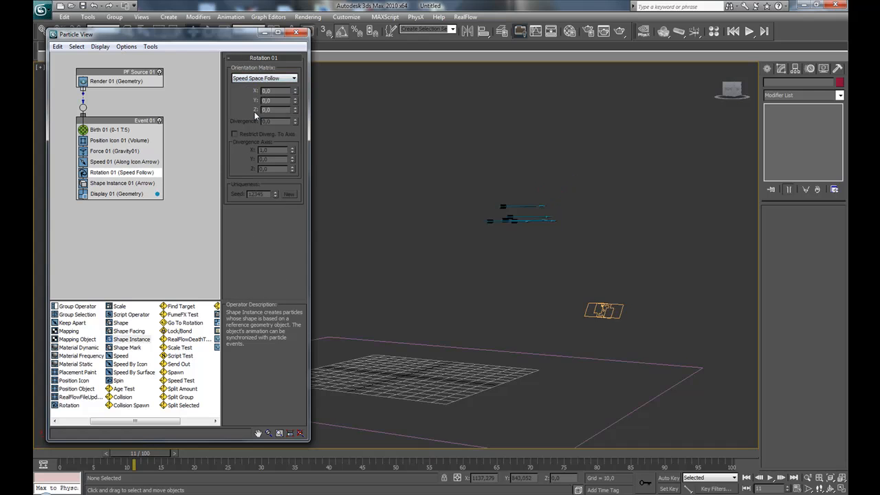
drag(148, 466, 175, 462)
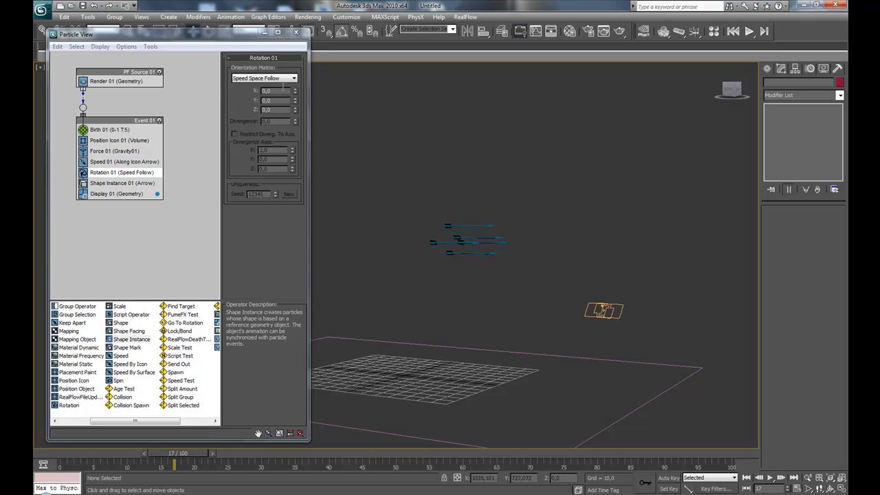
Step: Set the Rotation operator's Z angle to -90 and scrub to frame 23 to check the arrows along their flight path
drag(295, 111, 301, 191)
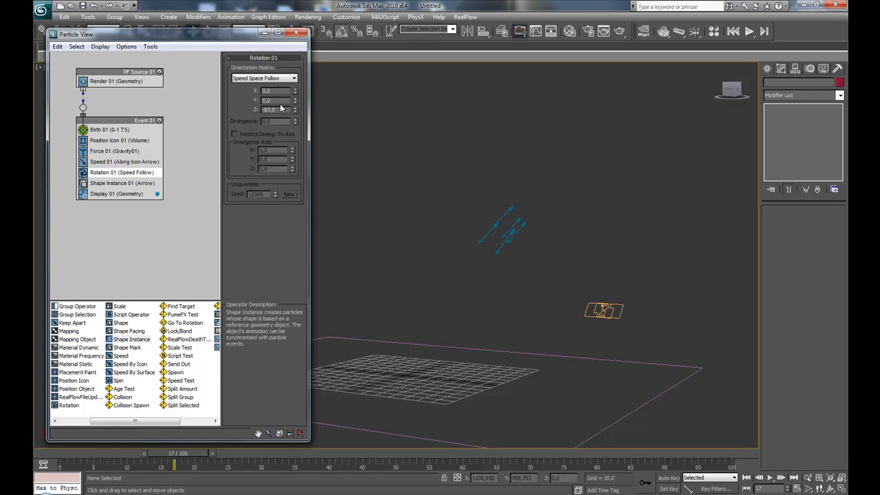
drag(282, 110, 246, 115)
text(-90)
key(Return)
click(546, 277)
alt+middle_drag(545, 273, 525, 271)
scroll(520, 271, down, 3)
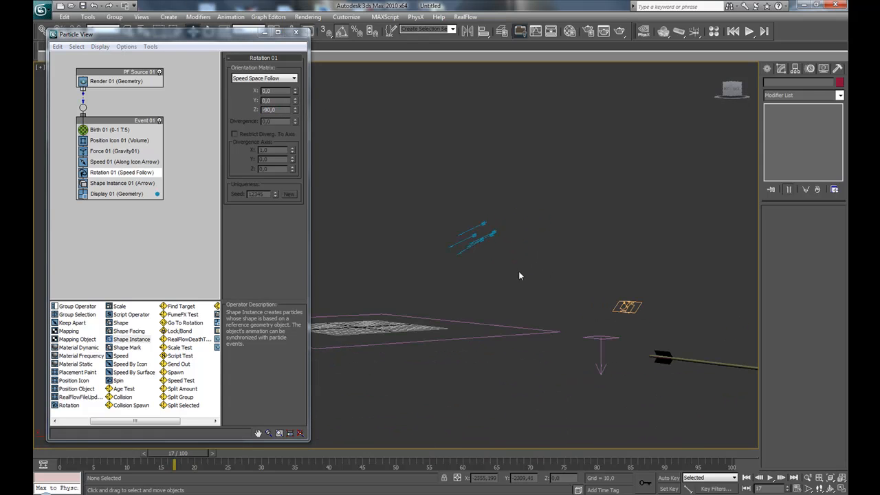
drag(184, 453, 228, 486)
middle_drag(459, 343, 548, 334)
scroll(548, 335, up, 2)
alt+middle_drag(492, 372, 548, 297)
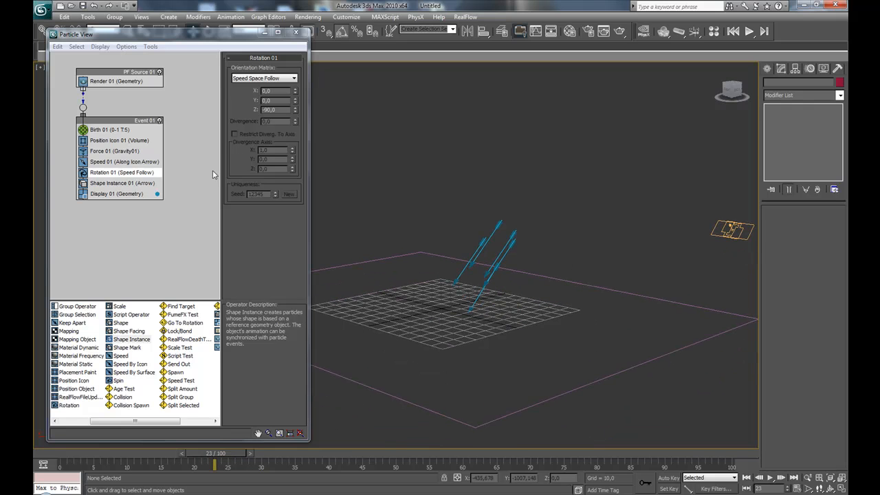
Step: Add a Collision test between Shape Instance and Display in Event 01 and assign the ground deflector to it
click(118, 398)
drag(116, 402, 101, 193)
click(111, 193)
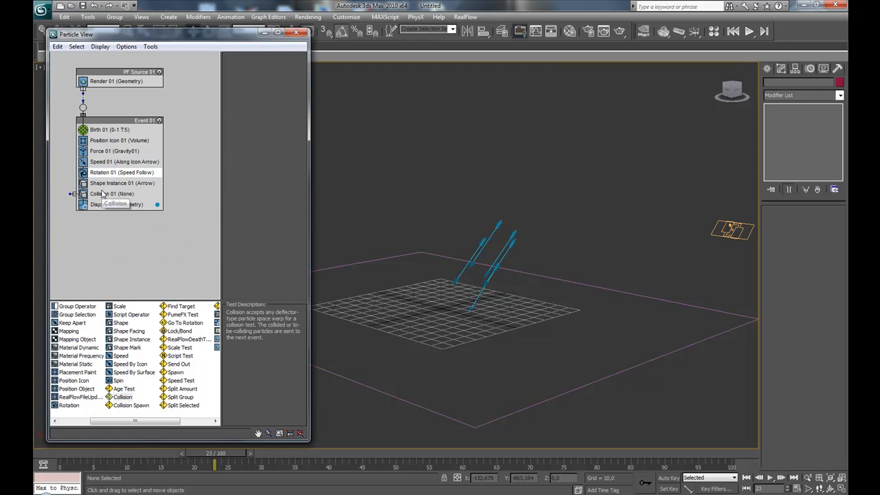
click(238, 100)
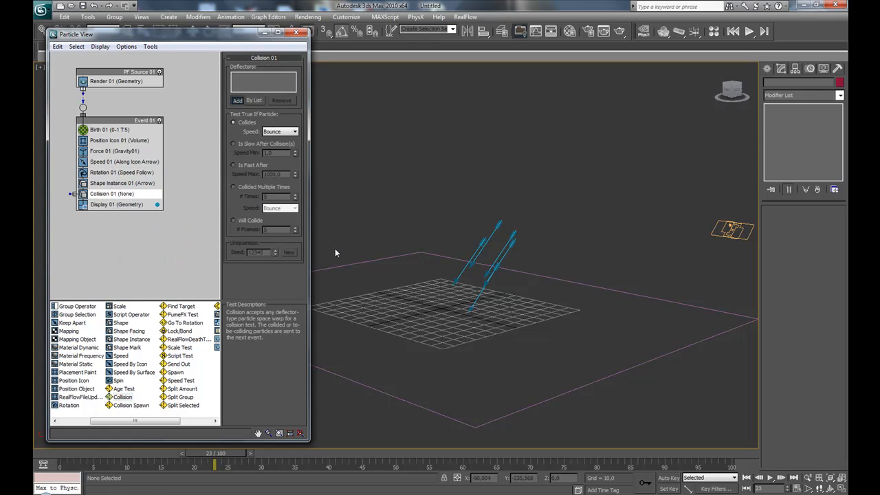
click(346, 265)
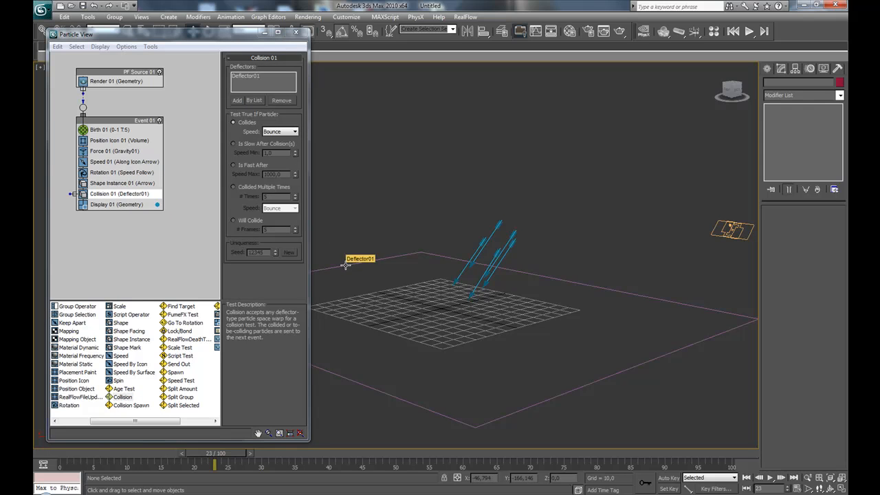
Step: Set the Collision test's speed on collision to Stop and scrub to frame 21 to check the arrows near the ground
click(273, 132)
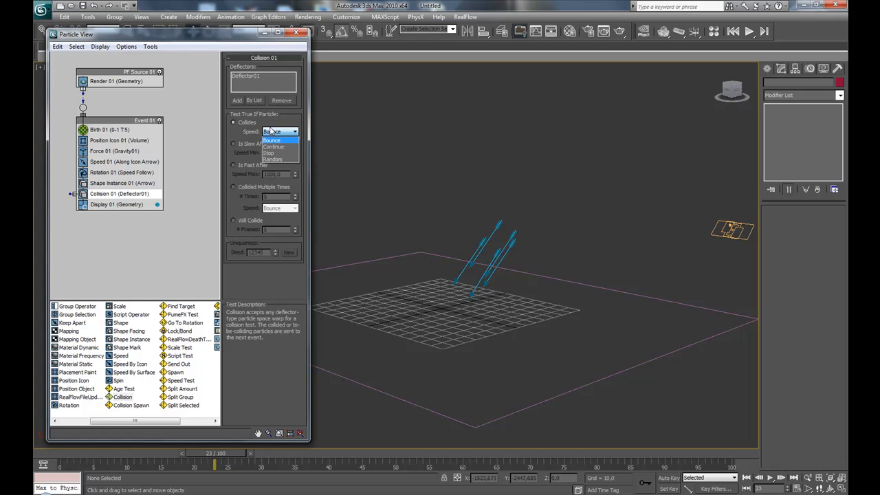
click(269, 152)
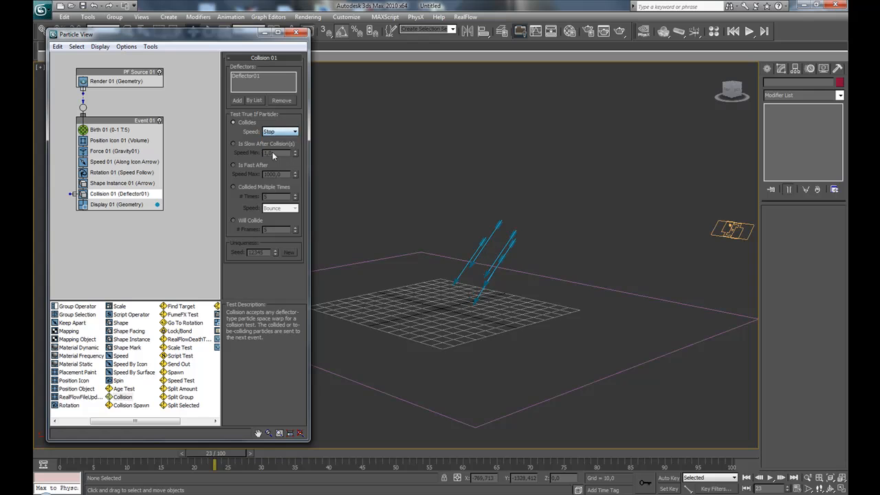
mouse_move(214, 459)
mouse_down()
mouse_move(188, 460)
mouse_move(266, 459)
mouse_move(187, 460)
mouse_move(255, 459)
mouse_move(200, 460)
mouse_move(251, 476)
mouse_move(438, 468)
mouse_move(158, 465)
mouse_move(262, 465)
mouse_move(201, 465)
mouse_up()
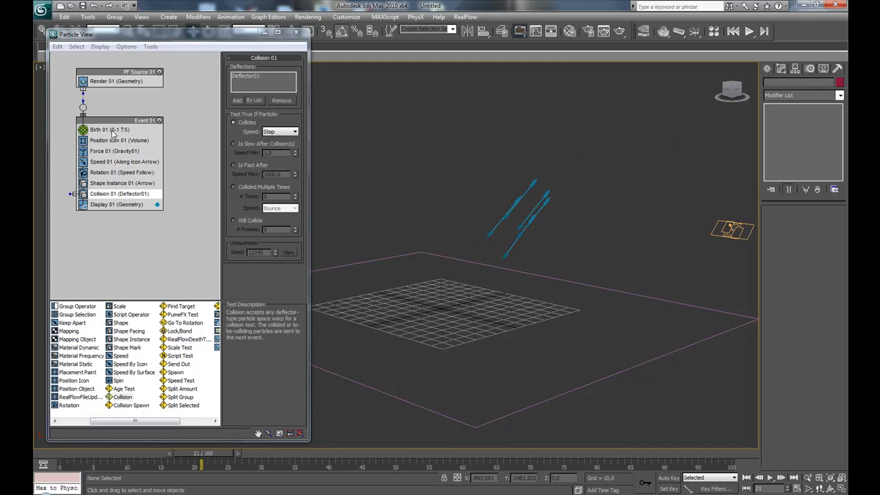
click(172, 225)
scroll(180, 207, down, 1)
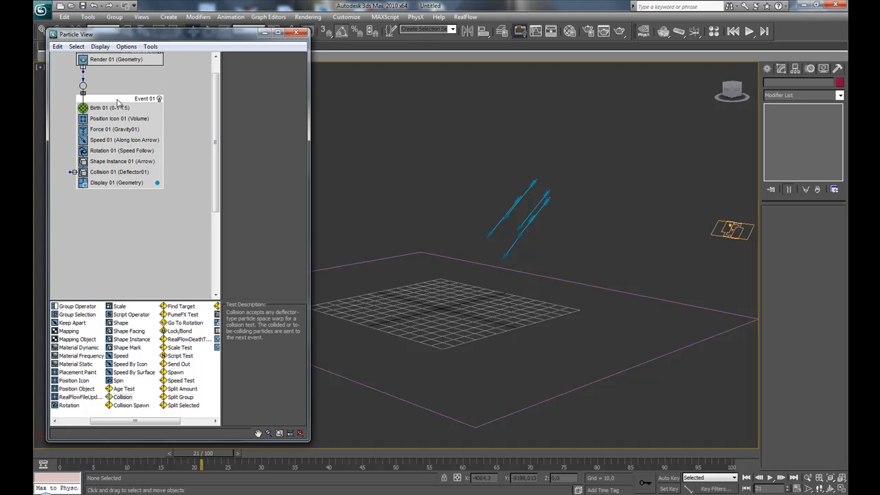
Step: Duplicate Event 01 with all its operators as a copy placed below the original event
shift+drag(119, 103, 110, 232)
click(149, 269)
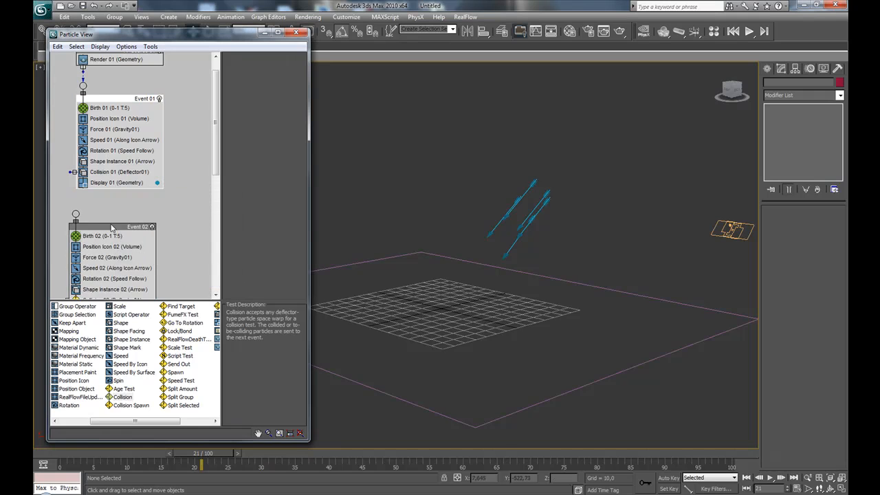
scroll(105, 180, down, 3)
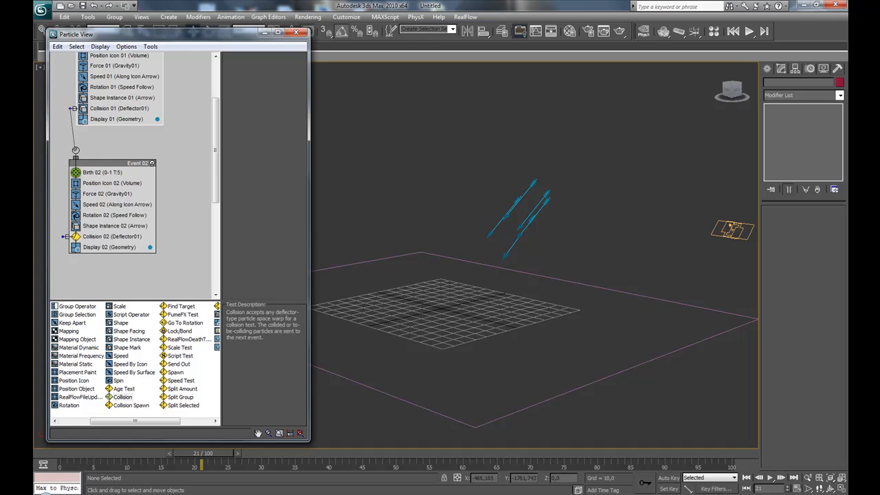
Step: Delete the Birth operator from Event 02 and wire the Collision test of Event 01 to the Event 02 input
drag(76, 150, 70, 108)
drag(73, 138, 77, 152)
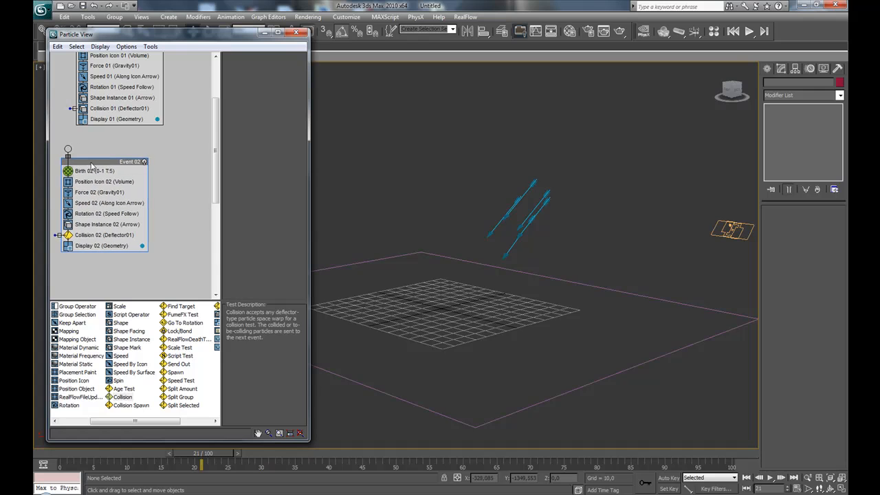
click(97, 172)
key(Delete)
drag(73, 149, 70, 108)
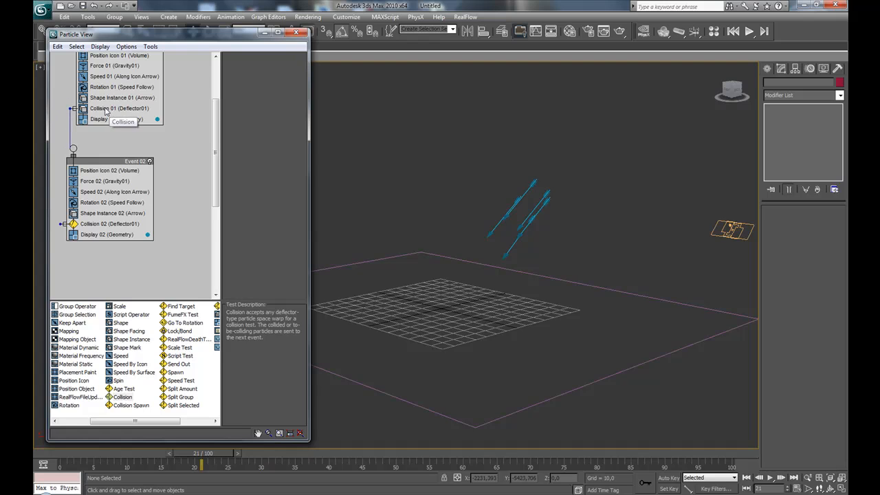
Step: Delete the Position Icon, Force, Speed and Rotation operators from Event 02
click(106, 171)
key(Delete)
click(103, 172)
key(Delete)
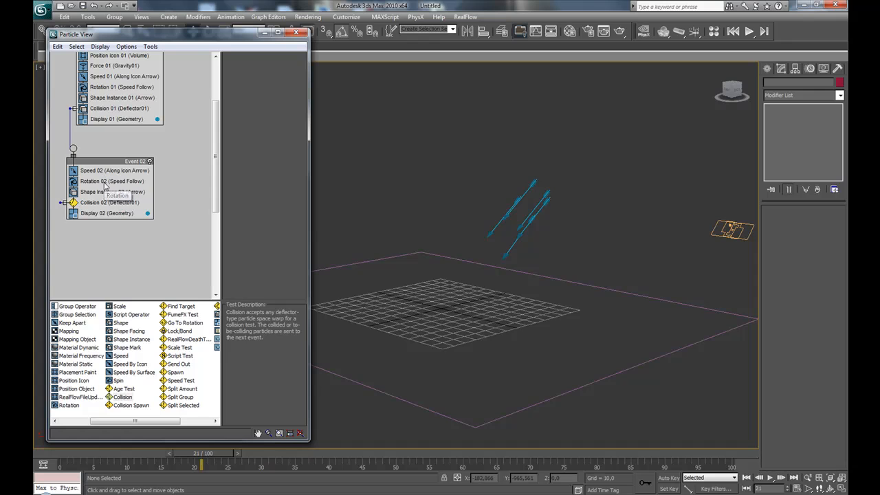
click(105, 181)
key(Delete)
click(105, 171)
key(Delete)
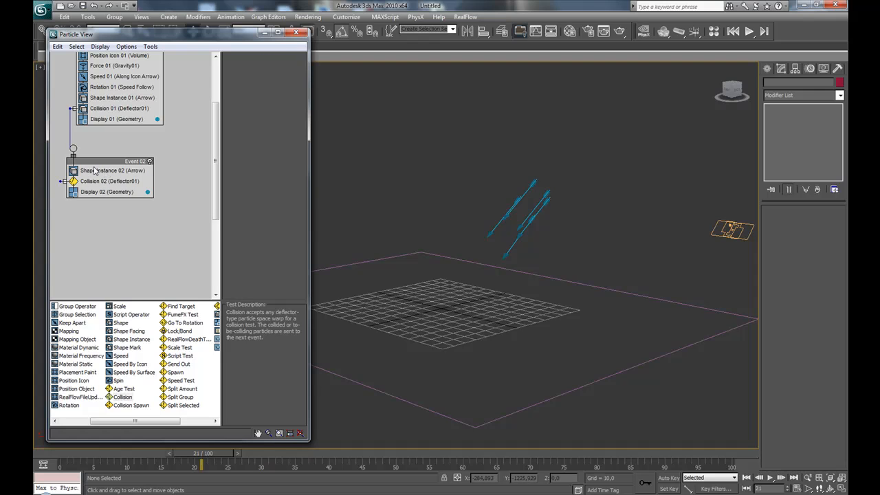
Step: Scrub to frame 26 and check from a low angle how the arrows hit the ground
drag(203, 454, 254, 459)
alt+middle_drag(595, 334, 453, 268)
mouse_move(246, 460)
mouse_down()
mouse_move(172, 466)
mouse_move(233, 467)
mouse_up()
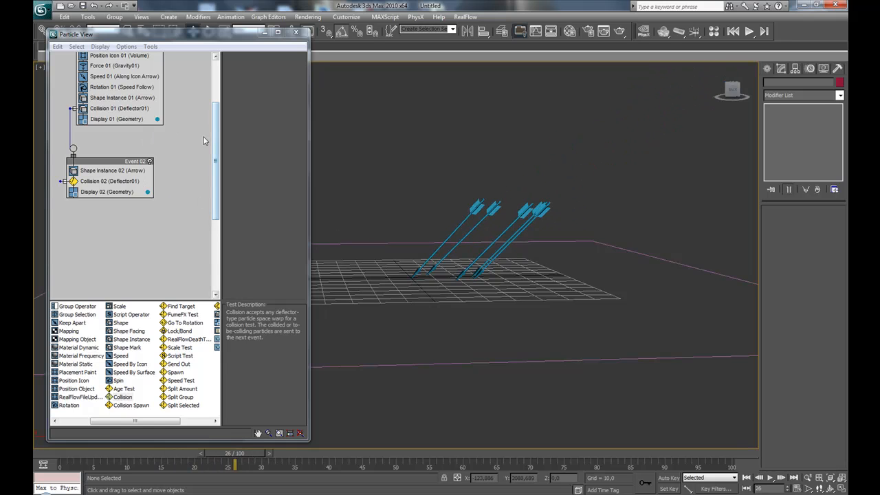
Step: Set the scale of Event 02's Shape Instance to 11% and scrub to frame 24 to compare the arrow sizes
click(113, 170)
drag(296, 156, 296, 167)
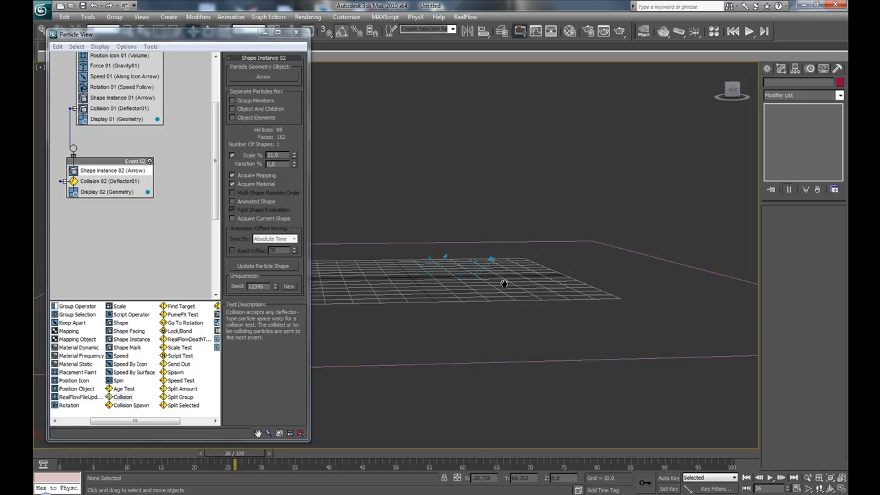
alt+middle_drag(503, 281, 492, 279)
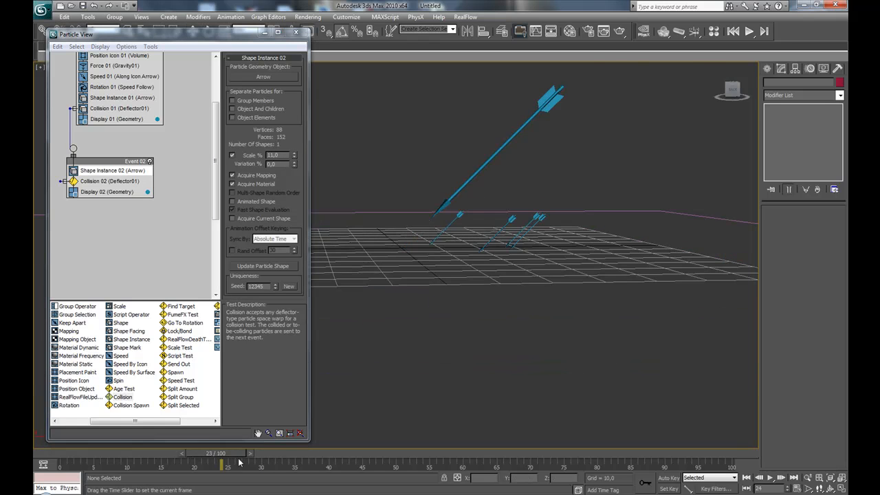
mouse_move(253, 451)
mouse_down()
mouse_move(264, 463)
mouse_move(231, 465)
mouse_move(265, 465)
mouse_move(245, 465)
mouse_up()
Step: Set the scale of Event 01's Shape Instance to 11% as well and scrub to frame 26 to check the landed arrows
click(123, 101)
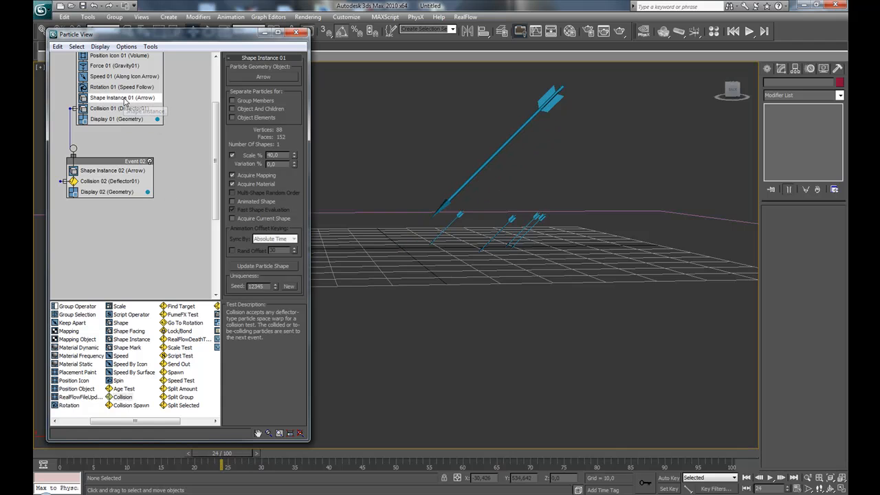
click(114, 181)
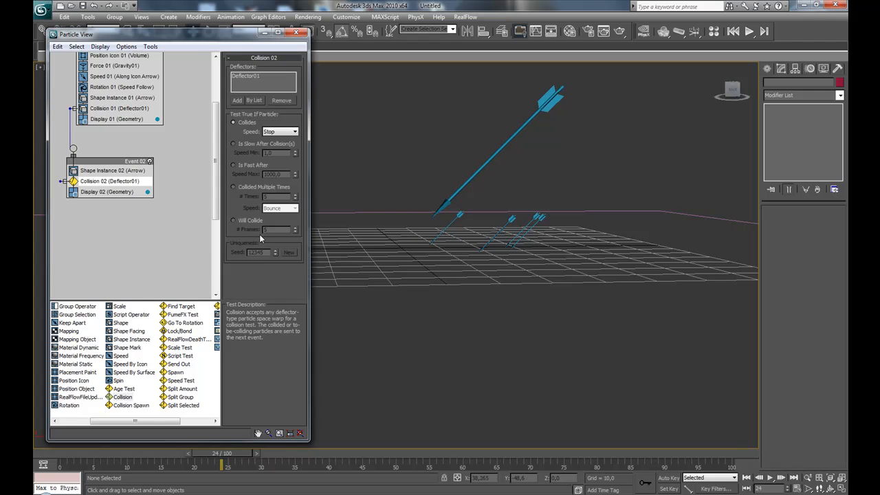
click(107, 170)
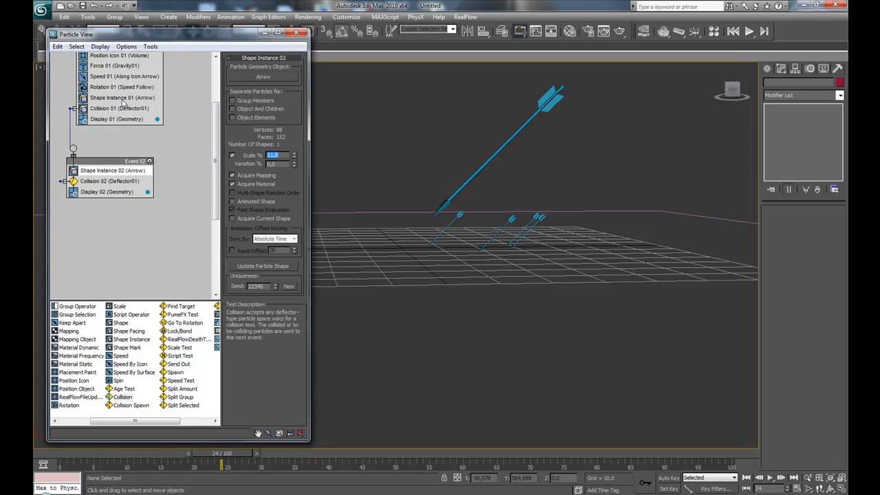
click(118, 97)
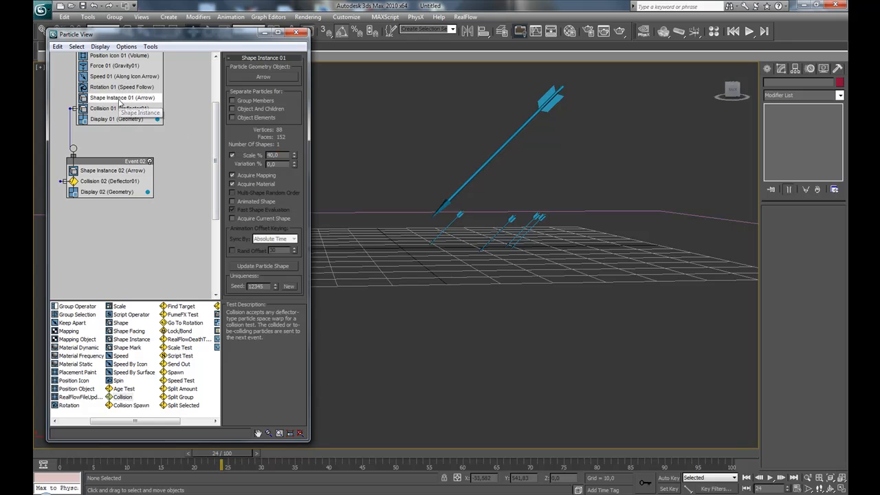
click(273, 156)
text(11)
key(Return)
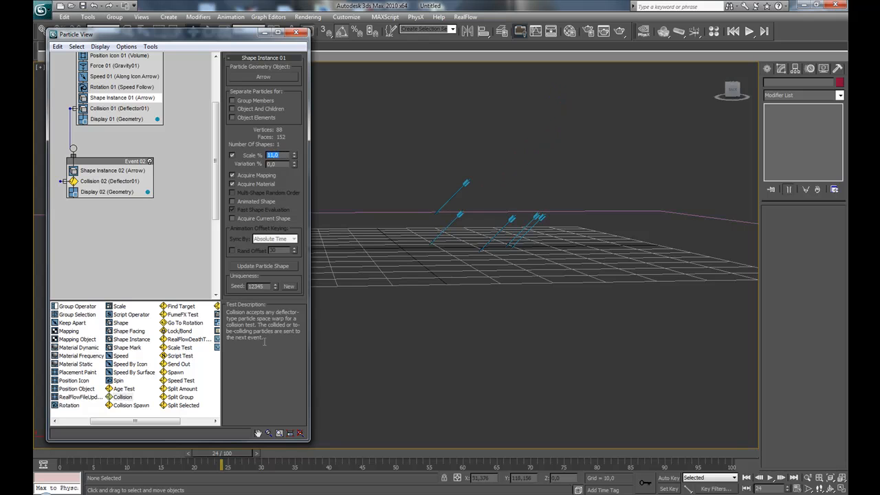
mouse_move(223, 460)
mouse_down()
mouse_move(204, 459)
mouse_move(240, 454)
mouse_up()
alt+middle_drag(550, 272, 496, 331)
alt+middle_drag(432, 310, 479, 328)
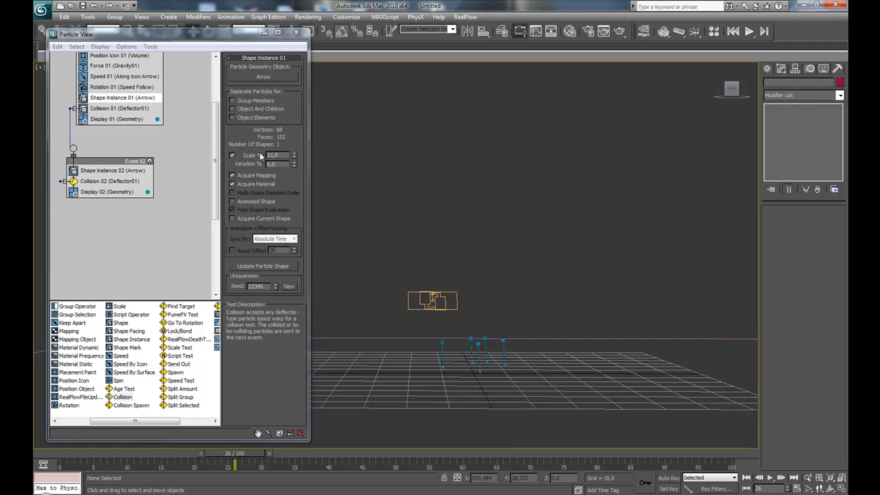
Step: Set the Birth operator's amount to 72 and scrub to frame 21 to inspect the arrow swarm in flight
click(196, 156)
drag(216, 143, 215, 98)
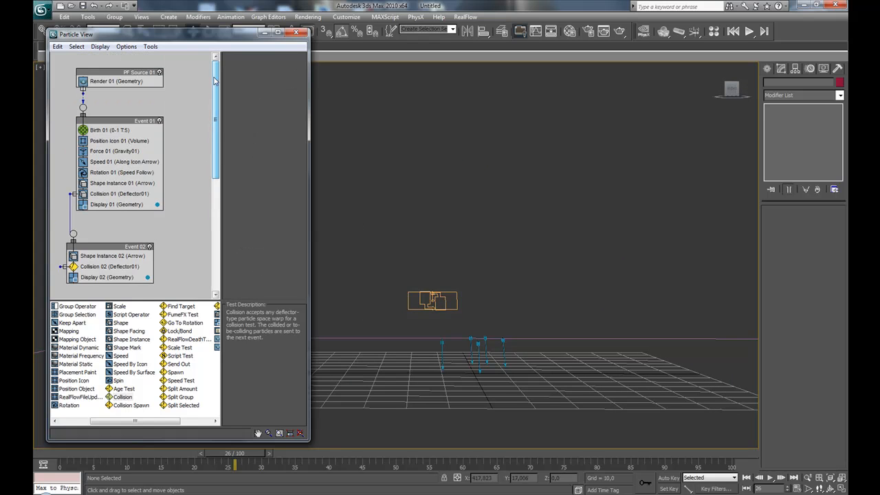
click(114, 131)
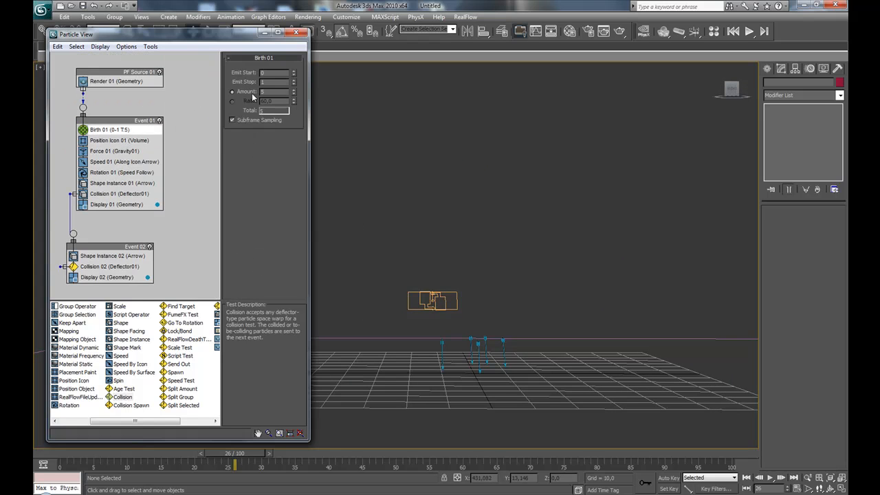
drag(294, 88, 299, 82)
drag(234, 466, 203, 465)
alt+middle_drag(596, 214, 502, 198)
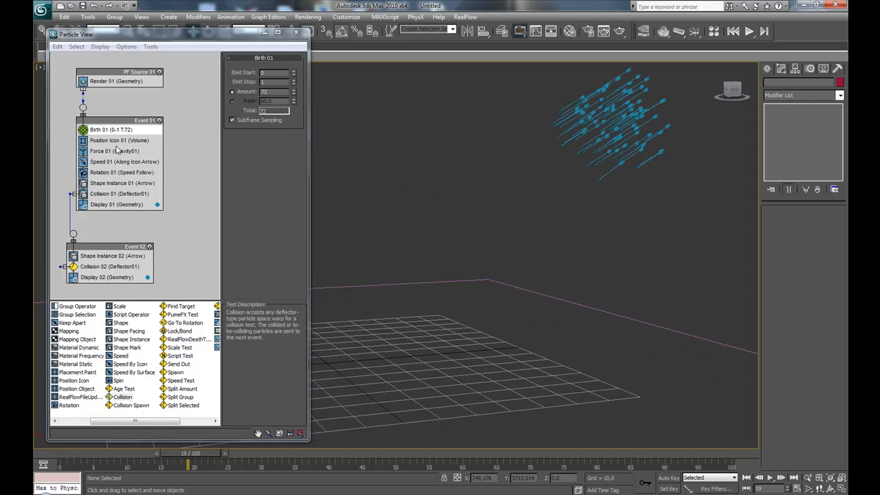
mouse_move(188, 461)
mouse_down()
mouse_move(262, 463)
mouse_move(176, 465)
mouse_move(202, 465)
mouse_up()
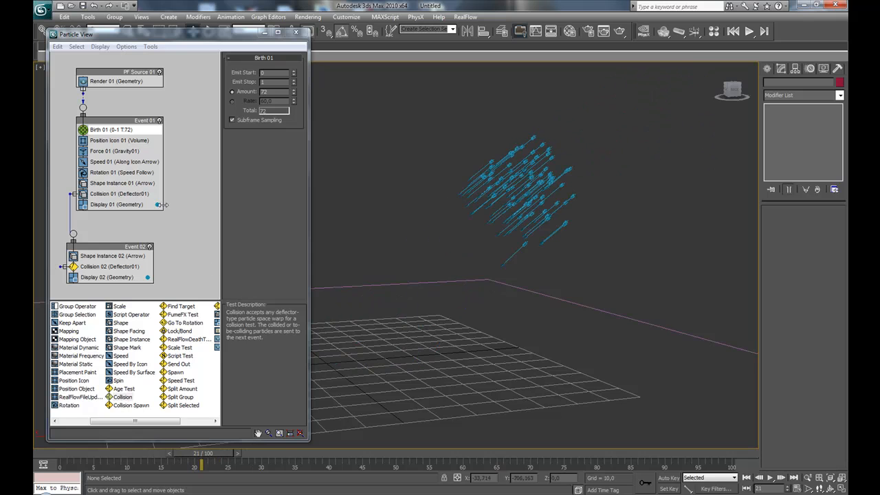
middle_drag(534, 255, 547, 225)
scroll(547, 224, down, 2)
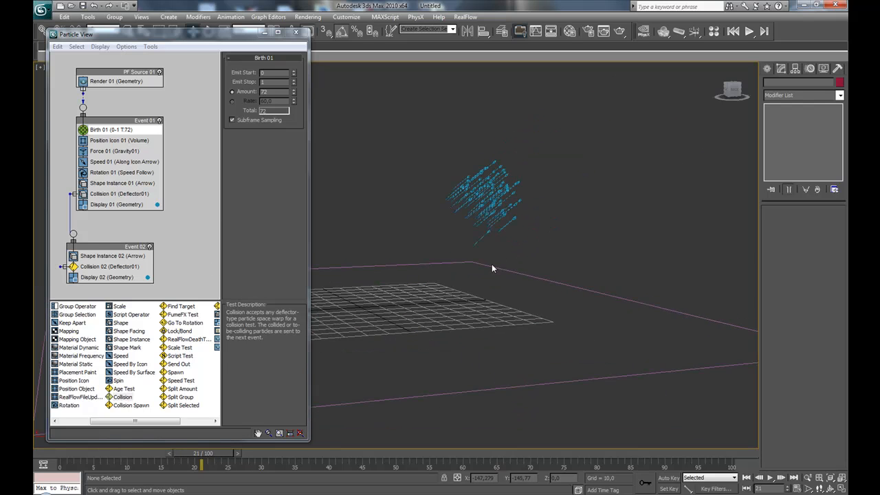
scroll(532, 248, up, 3)
scroll(611, 210, up, 2)
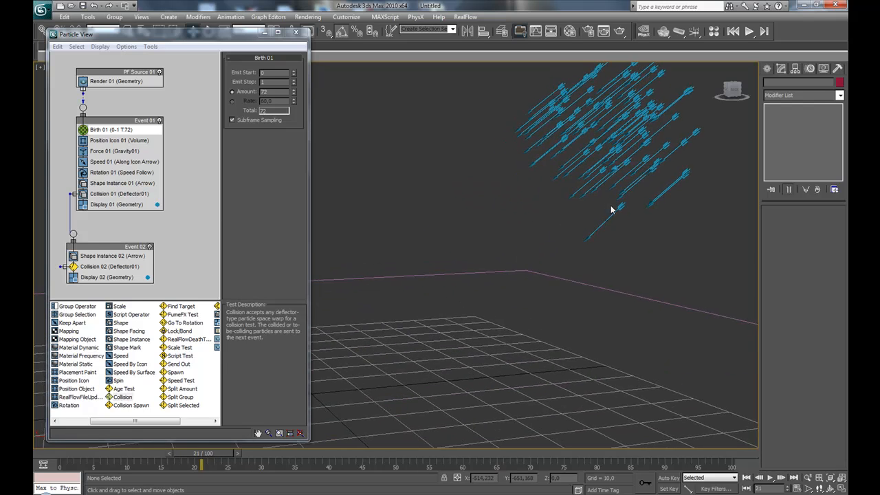
scroll(462, 239, down, 2)
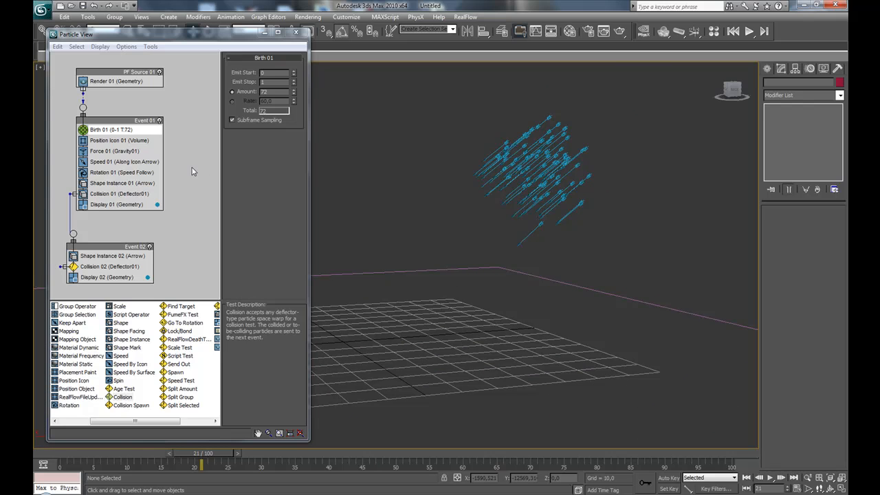
Step: Review the Position Icon and Force operators, then set the Speed operator's variation to 2,88
click(122, 142)
click(118, 152)
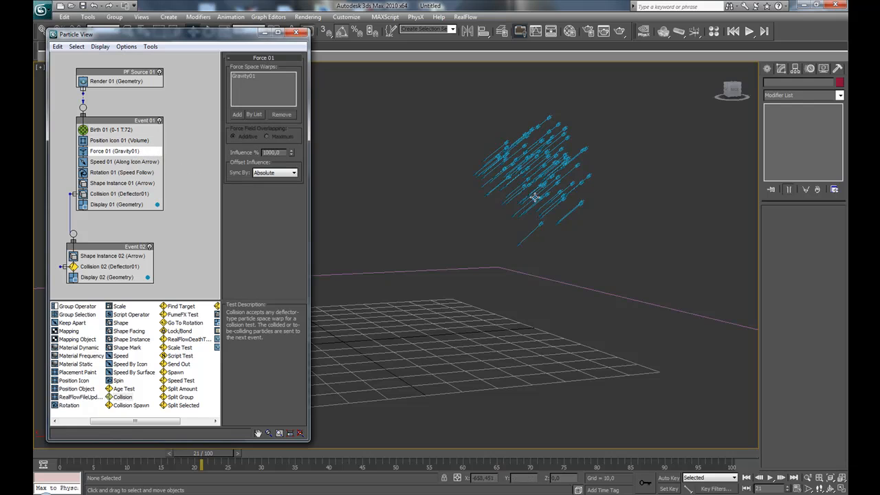
middle_drag(545, 225, 549, 217)
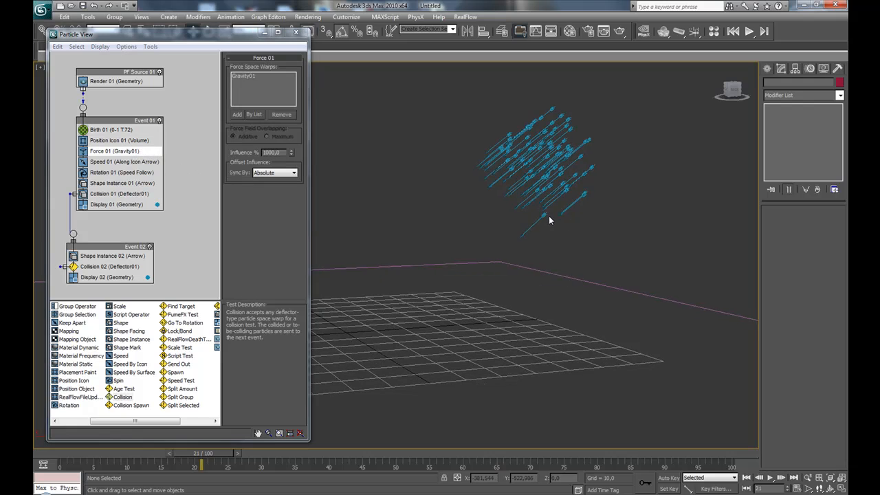
click(111, 162)
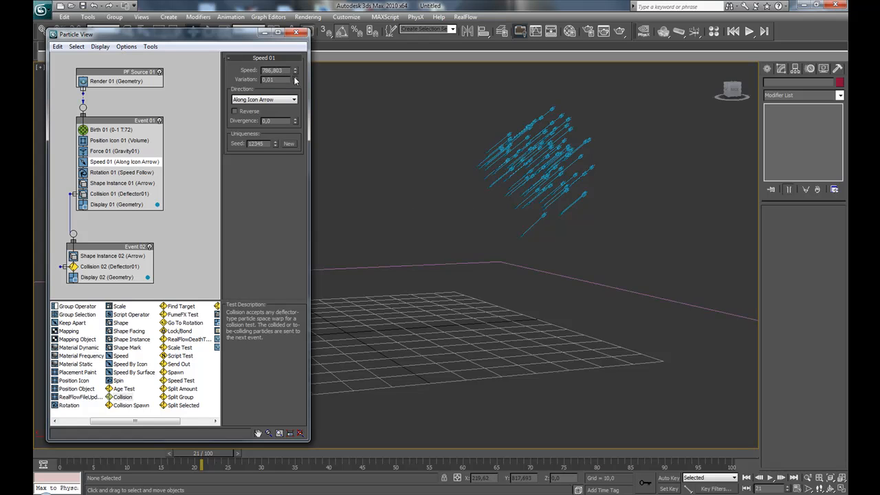
drag(294, 77, 301, 436)
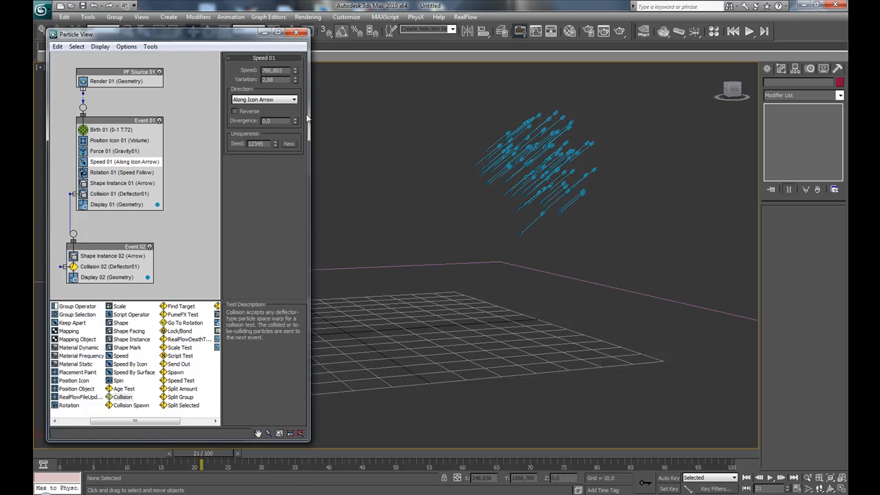
Step: Set the Speed operator's divergence to 4 and scrub to frame 19 to check the arrows' spread
drag(294, 120, 295, 117)
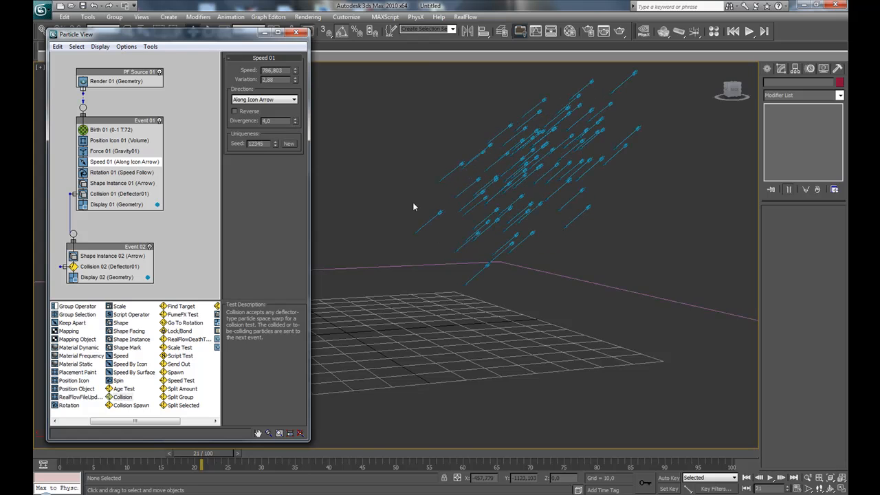
alt+middle_drag(482, 254, 517, 300)
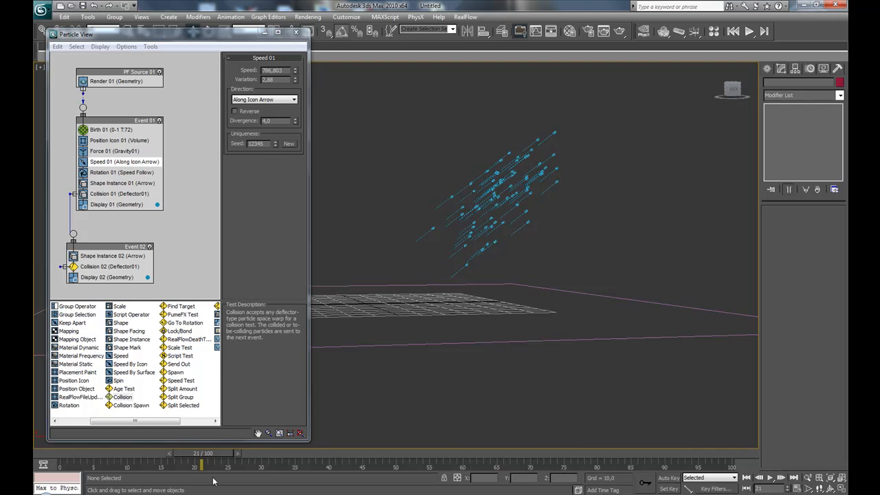
mouse_move(210, 454)
mouse_down()
mouse_move(231, 461)
mouse_move(201, 458)
mouse_up()
alt+middle_drag(534, 256, 514, 303)
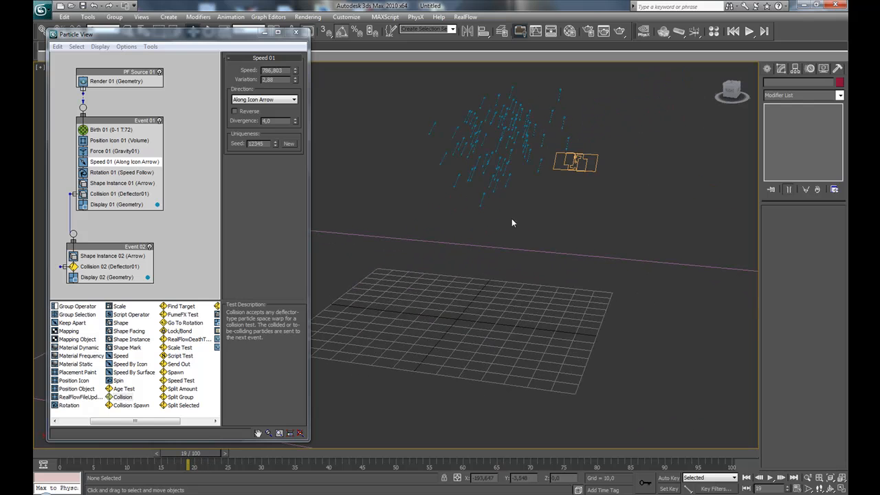
Step: Set the Speed operator's divergence to 20, minimize Particle View and inspect the landed arrows up close at frame 34
drag(296, 123, 293, 107)
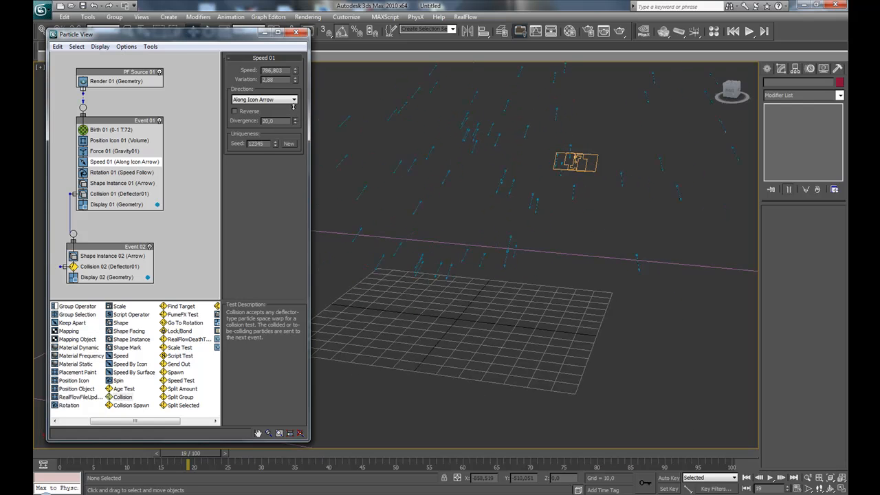
alt+middle_drag(570, 211, 479, 210)
drag(211, 464, 302, 475)
alt+middle_drag(501, 372, 370, 63)
scroll(473, 367, up, 3)
click(265, 33)
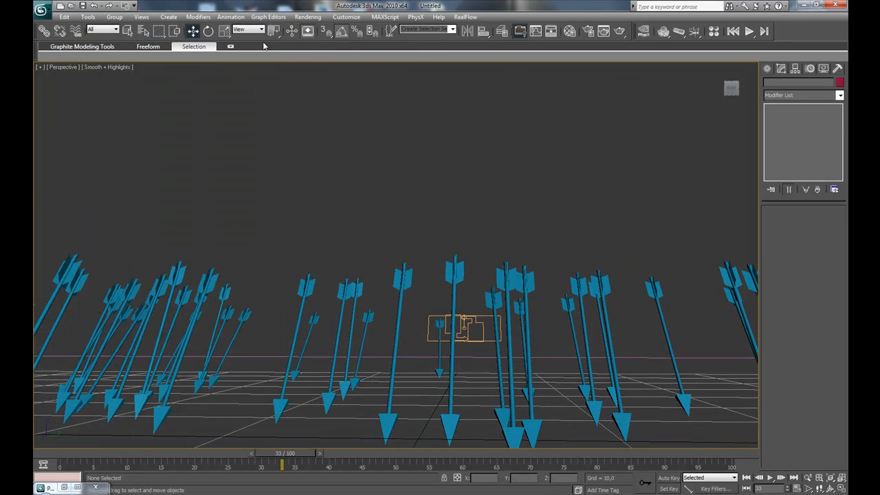
mouse_move(300, 460)
mouse_down()
mouse_move(64, 472)
mouse_move(97, 453)
mouse_move(294, 454)
mouse_up()
Step: Open the Render Setup dialog for the perspective view
key(w)
key(F10)
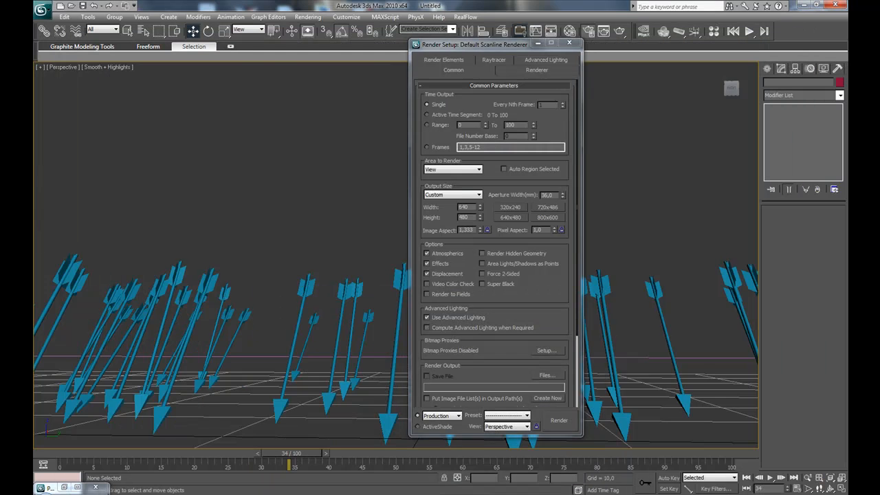
click(757, 491)
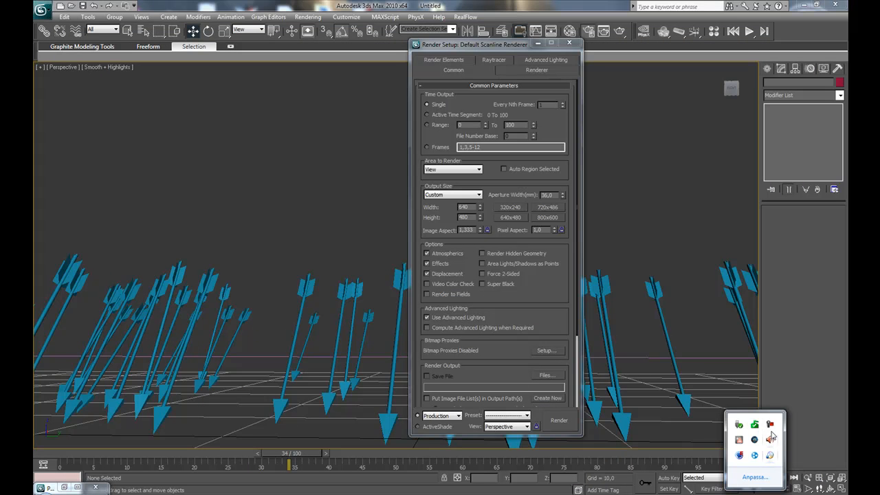